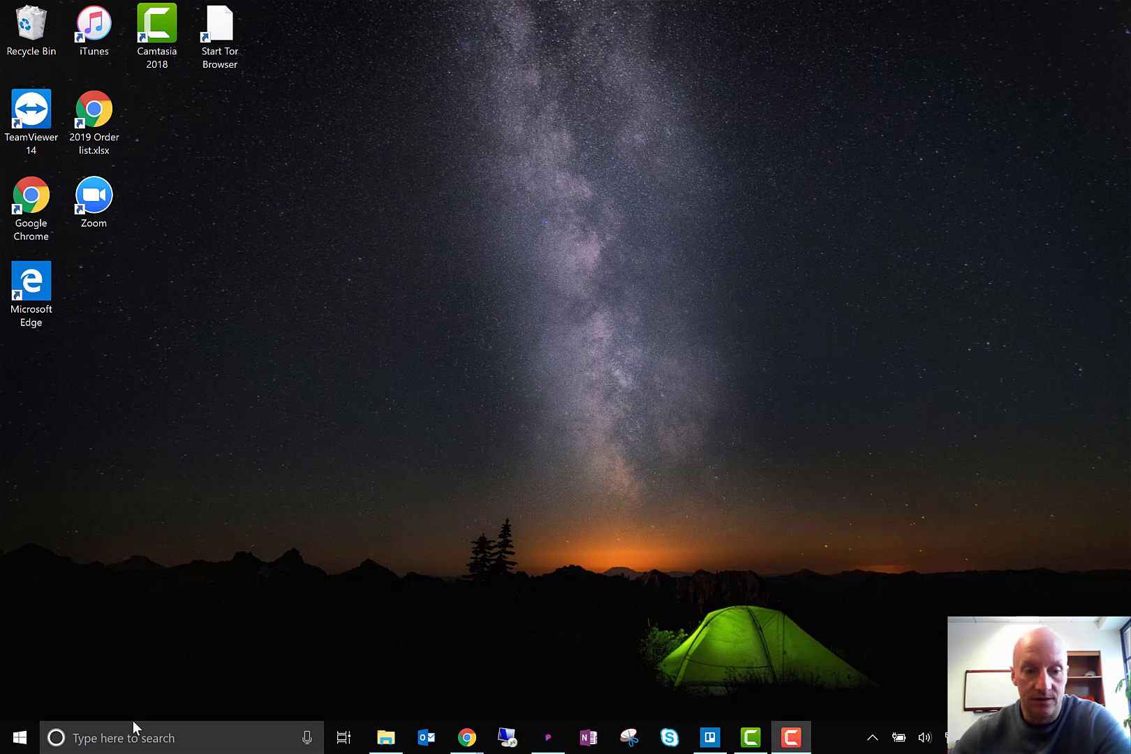
Search Windows for "onenote" and launch the OneNote 2016 desktop app
click(105, 740)
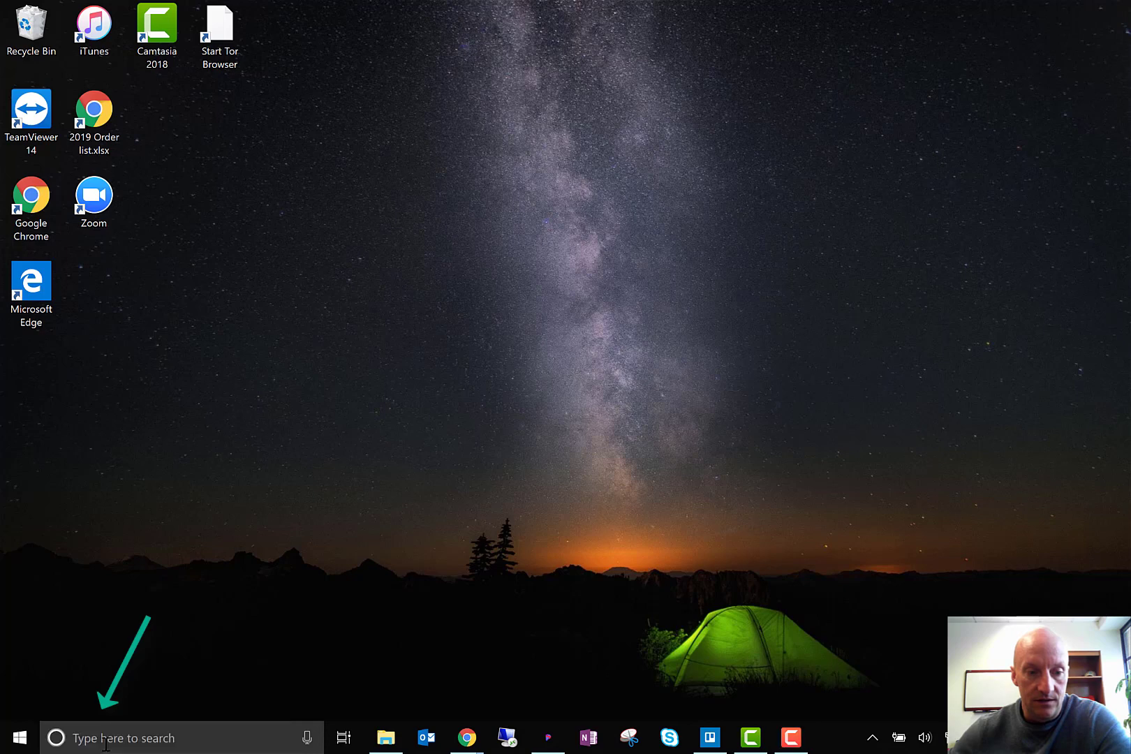
click(26, 745)
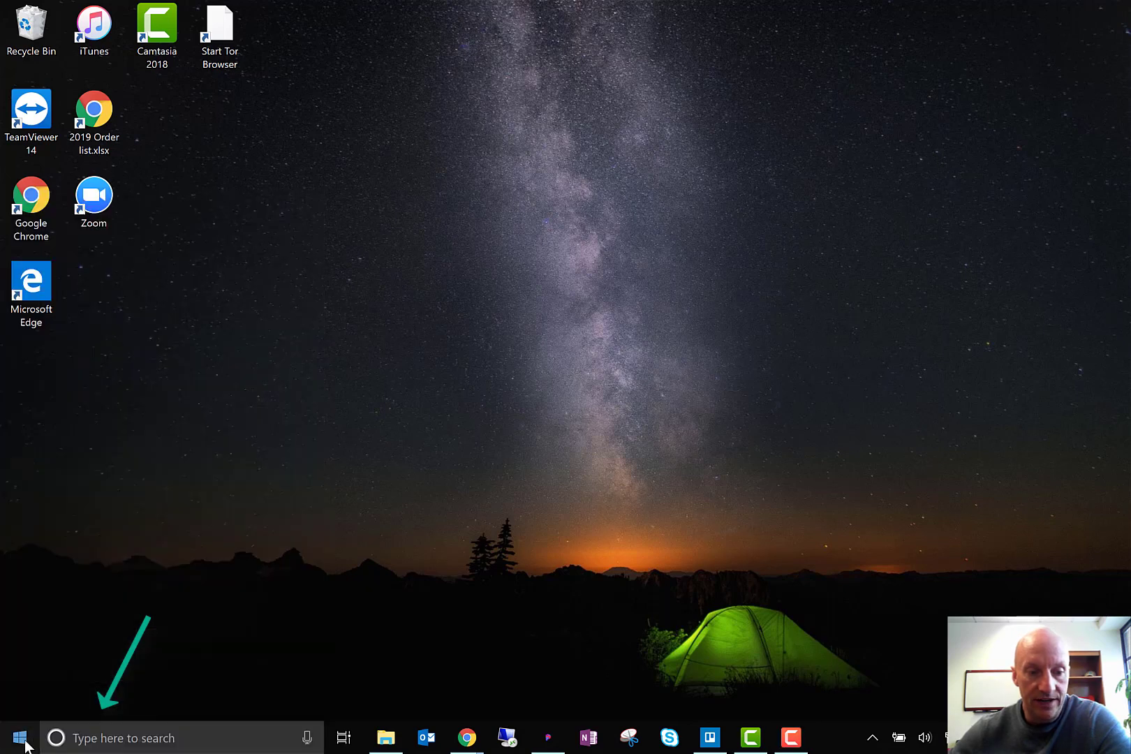
click(26, 746)
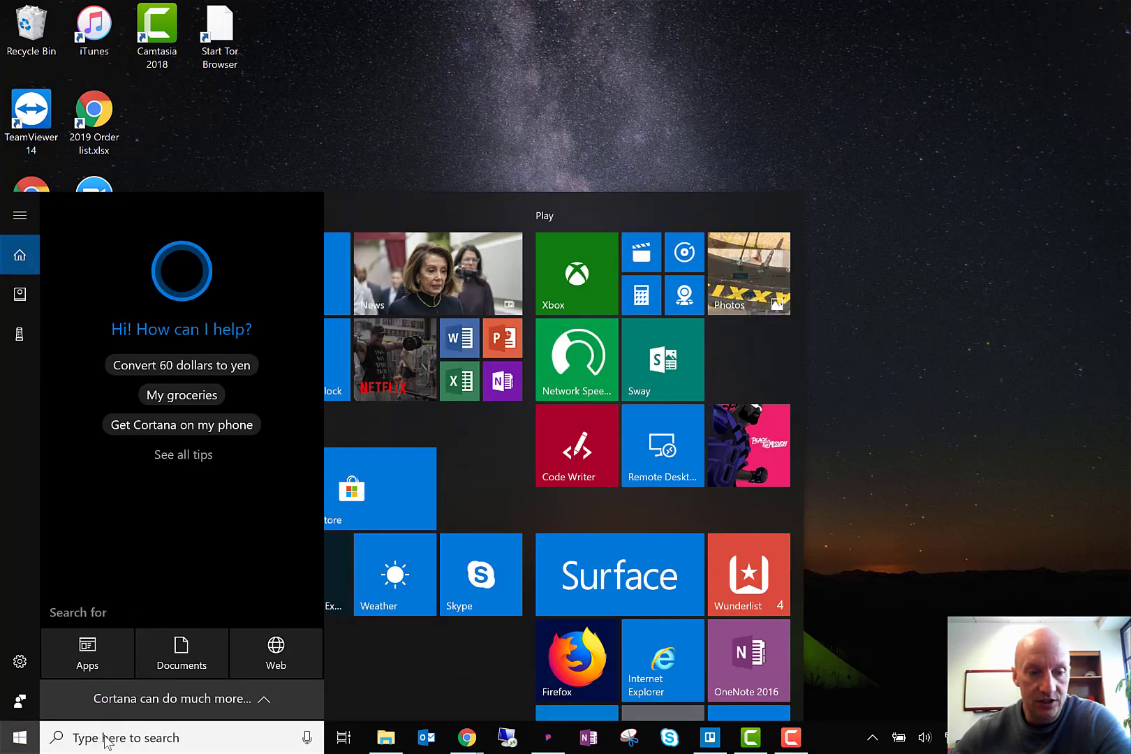
click(112, 744)
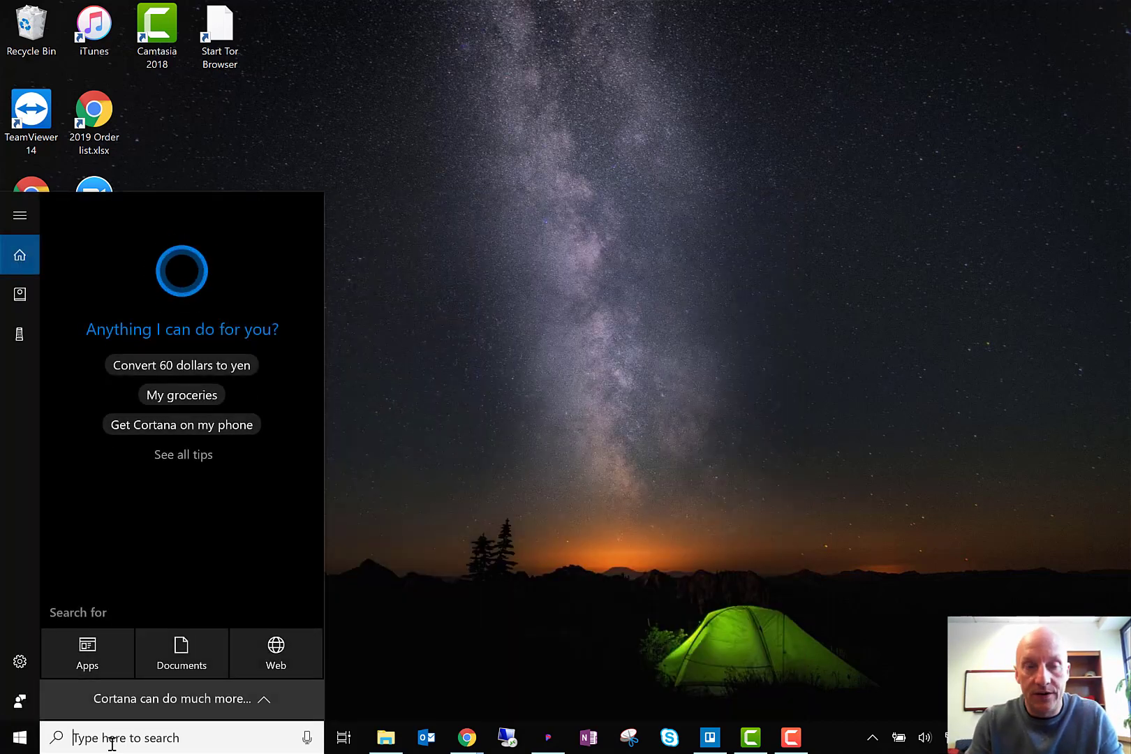
text(onenote)
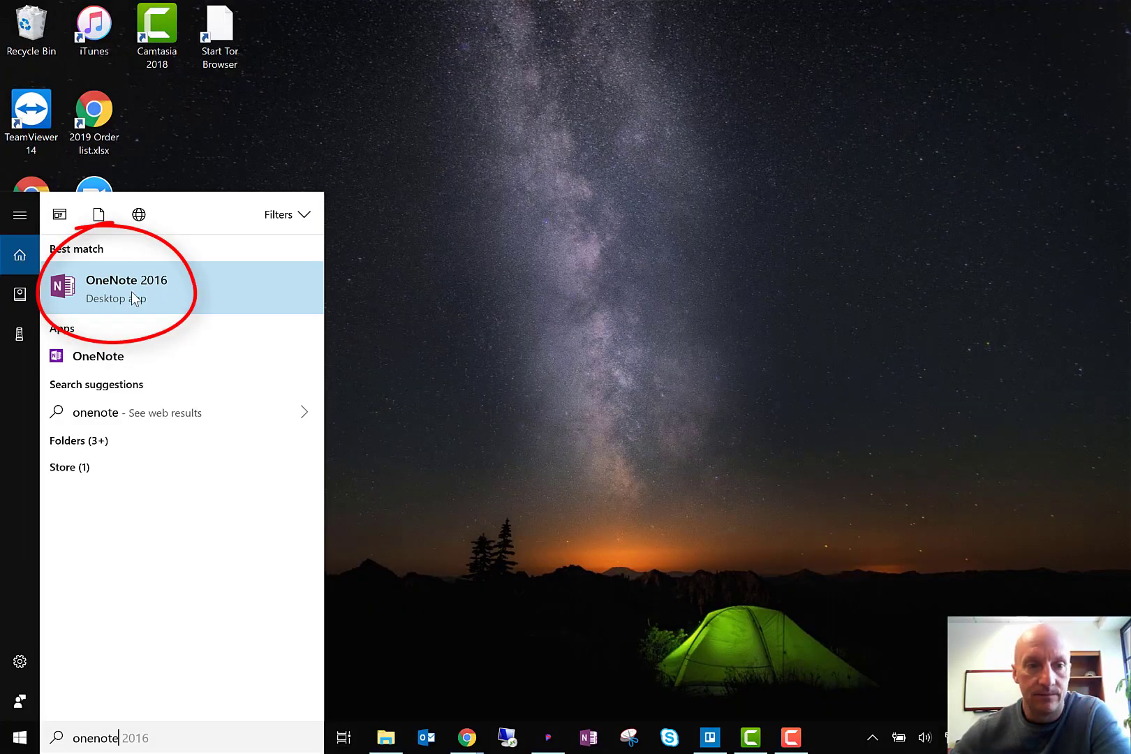
click(132, 291)
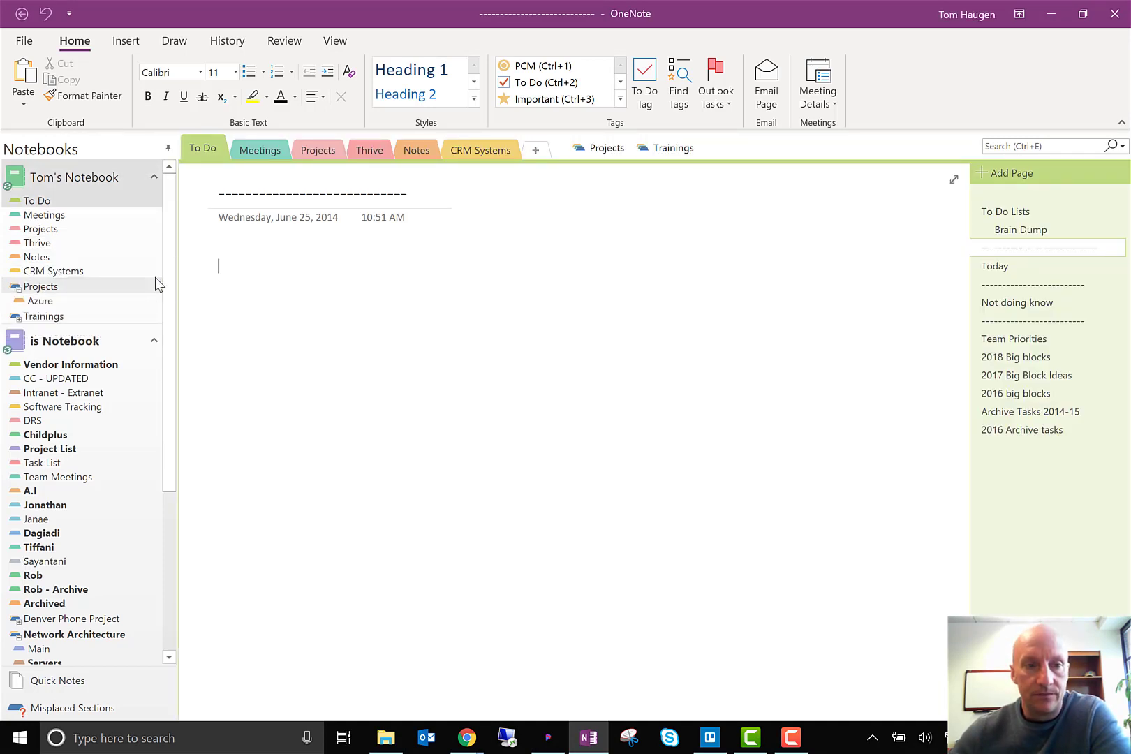
Look through the list of notebooks, their sections and section groups, from the first notebook down to the IS Team notebook
drag(167, 238, 168, 254)
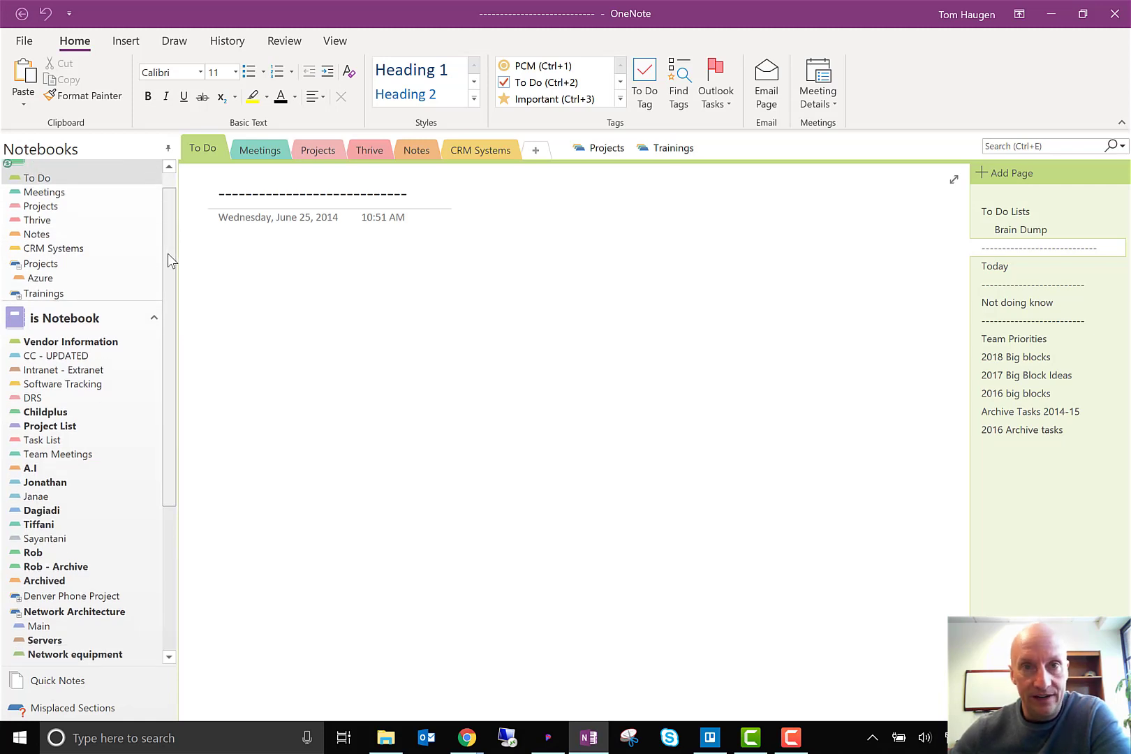
drag(169, 254, 177, 214)
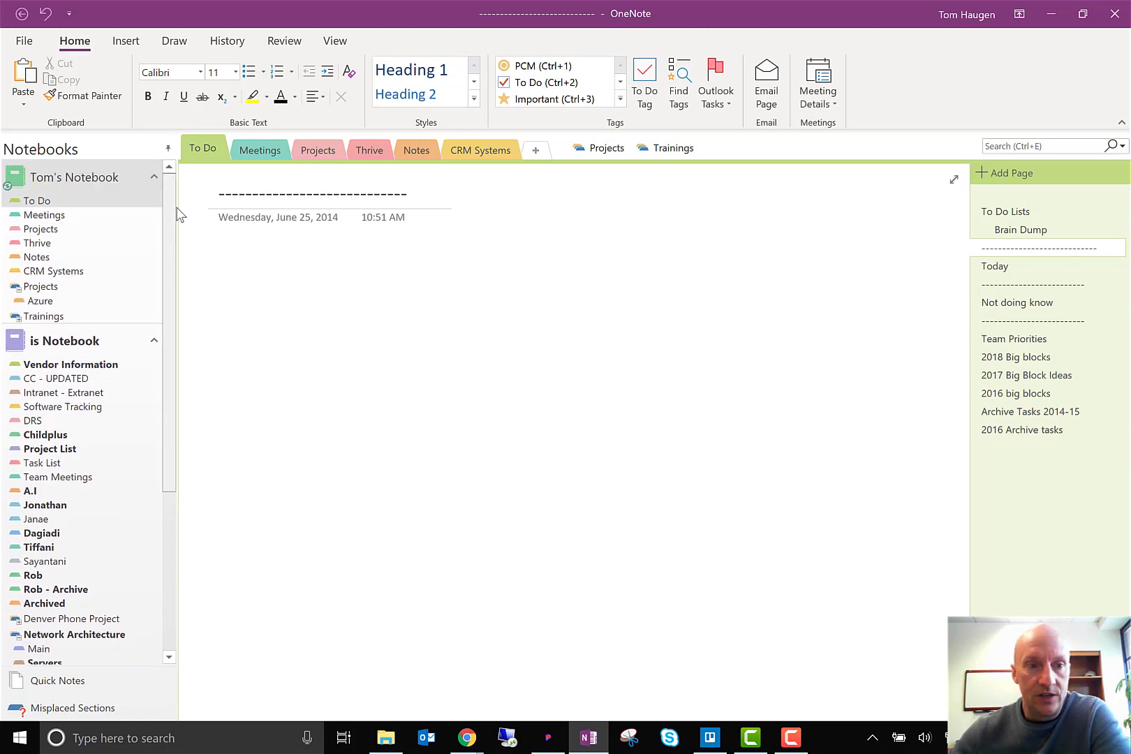
mouse_move(76, 185)
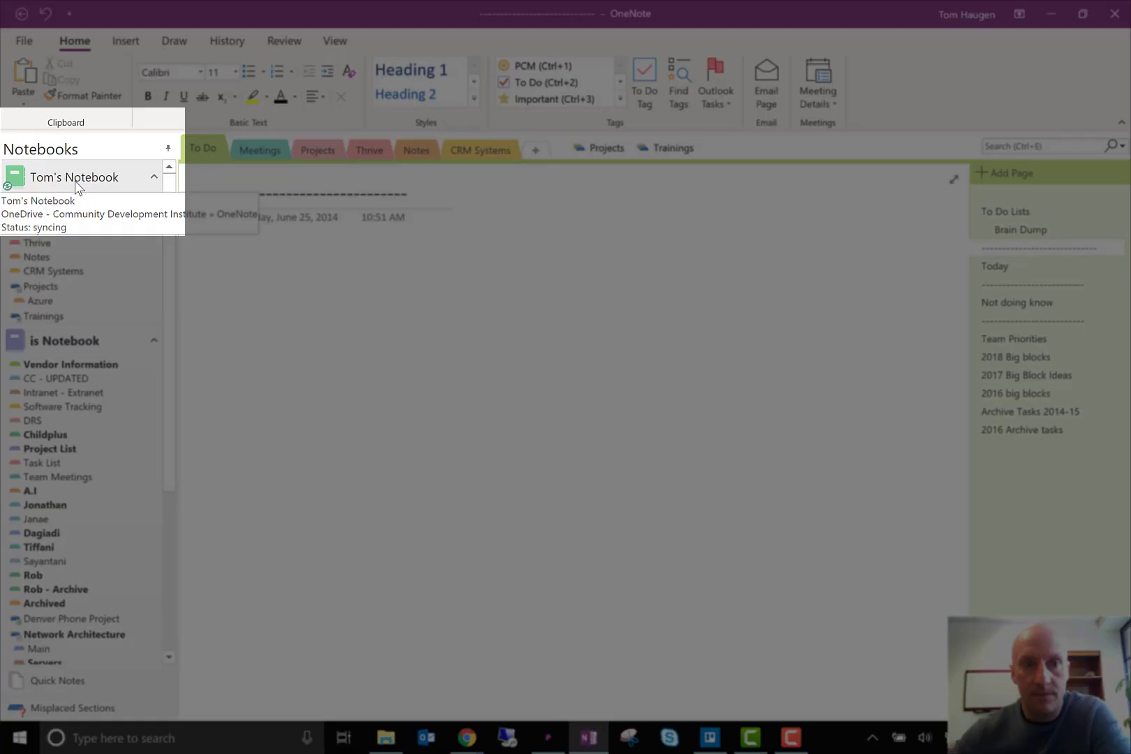
scroll(167, 241, down, 1)
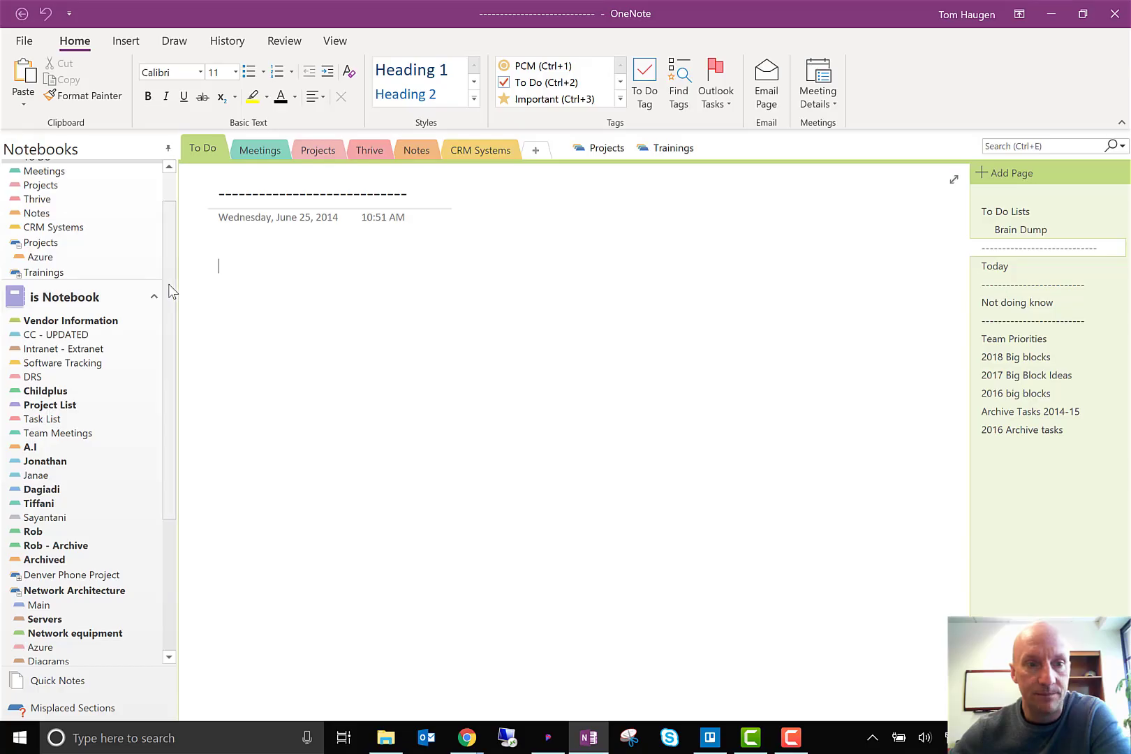
drag(172, 290, 172, 419)
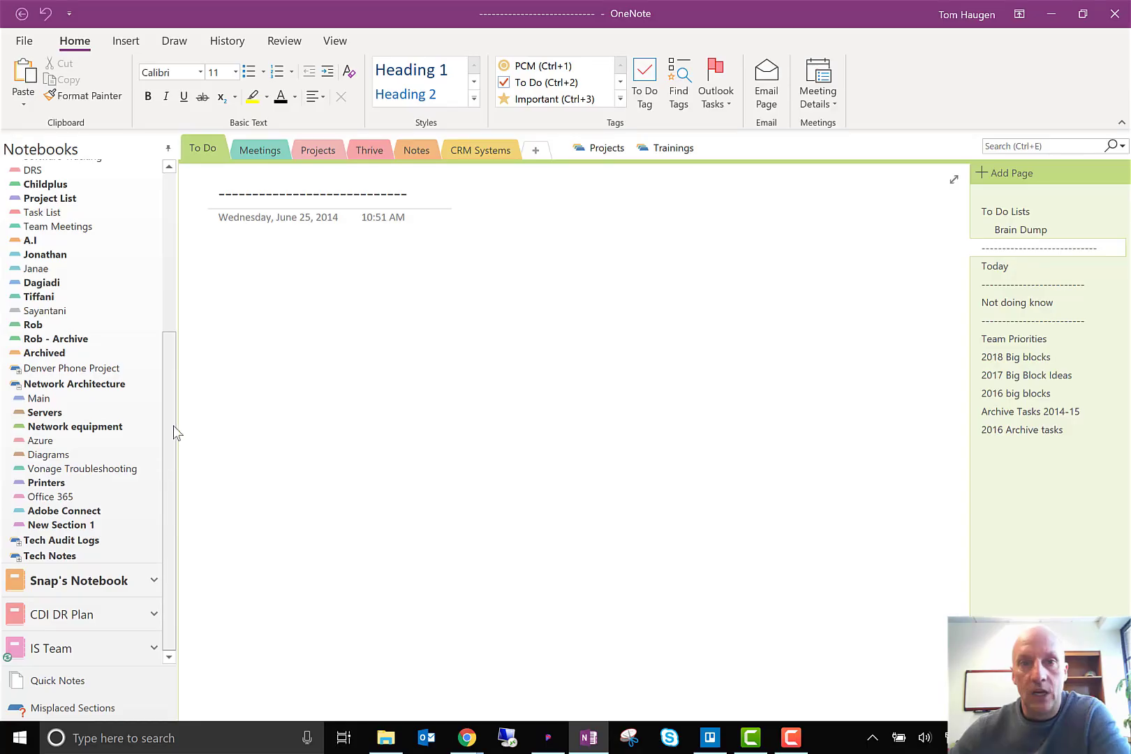
mouse_move(173, 426)
mouse_down()
mouse_move(194, 338)
mouse_move(167, 374)
mouse_move(169, 442)
mouse_up()
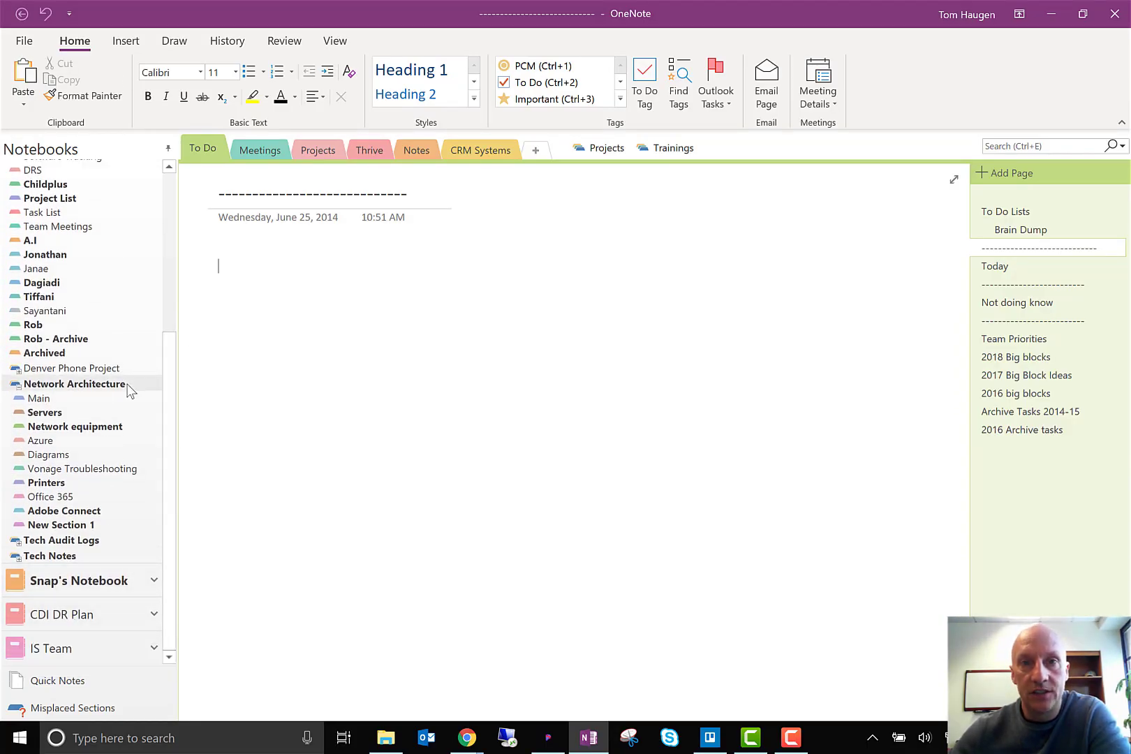
drag(175, 412, 172, 247)
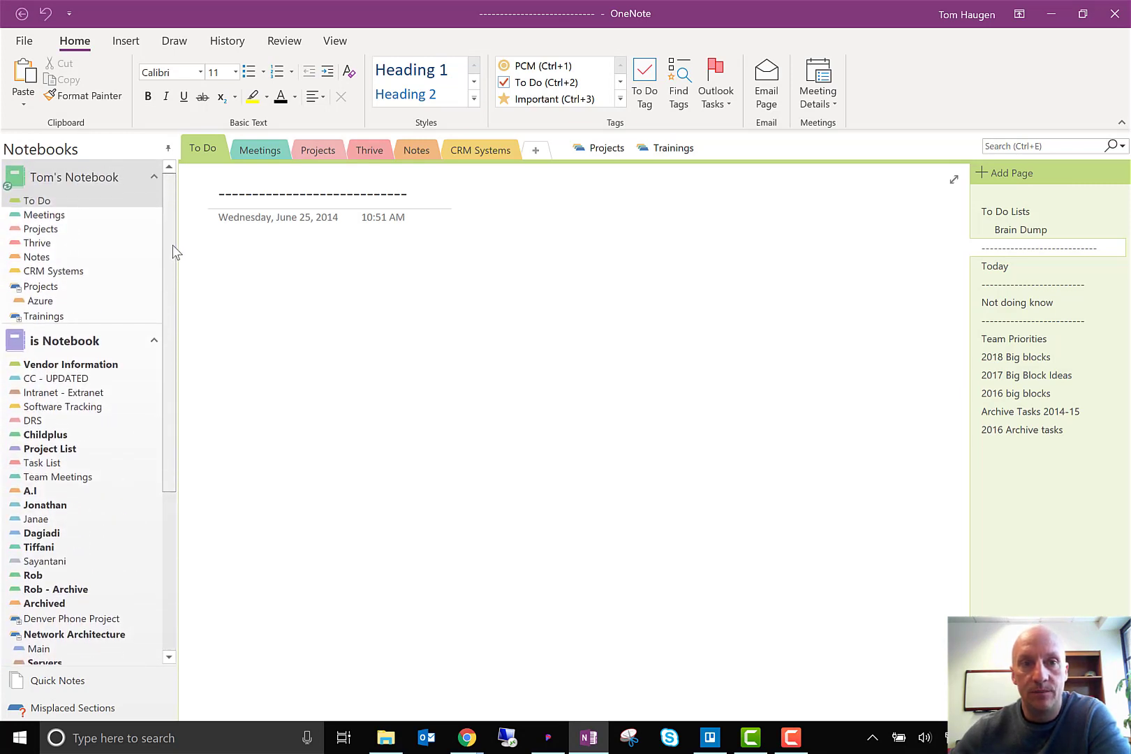
Open the storage location options for creating a new notebook
click(31, 47)
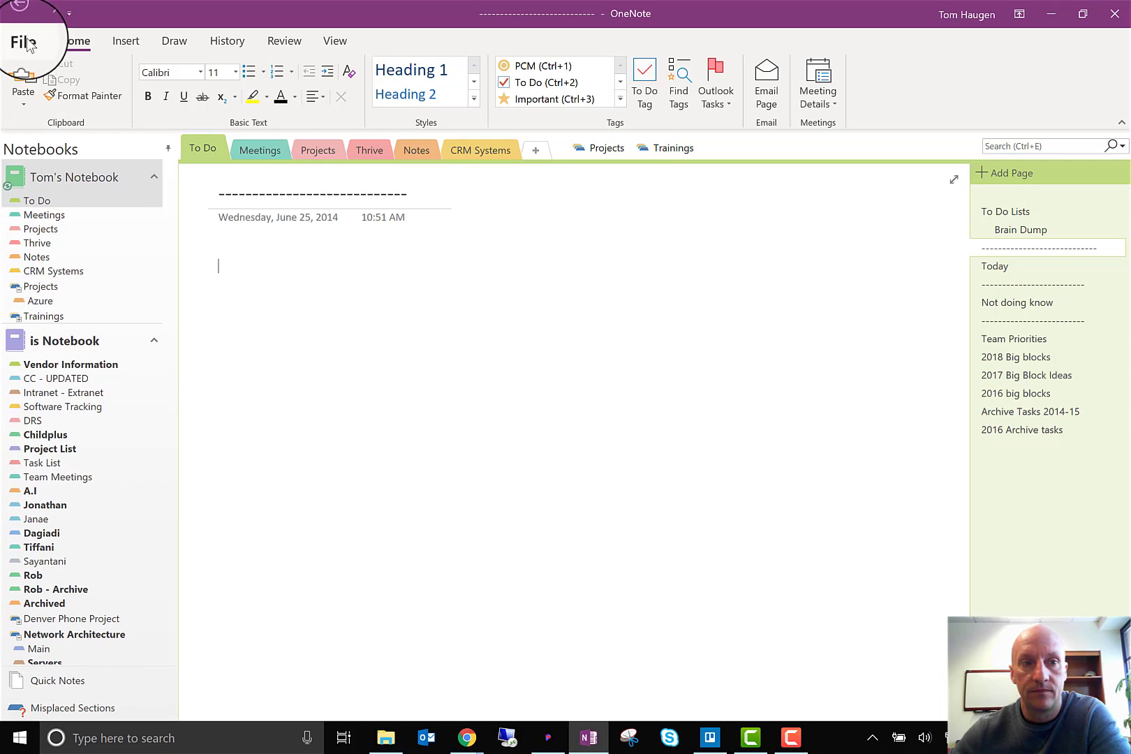
click(25, 44)
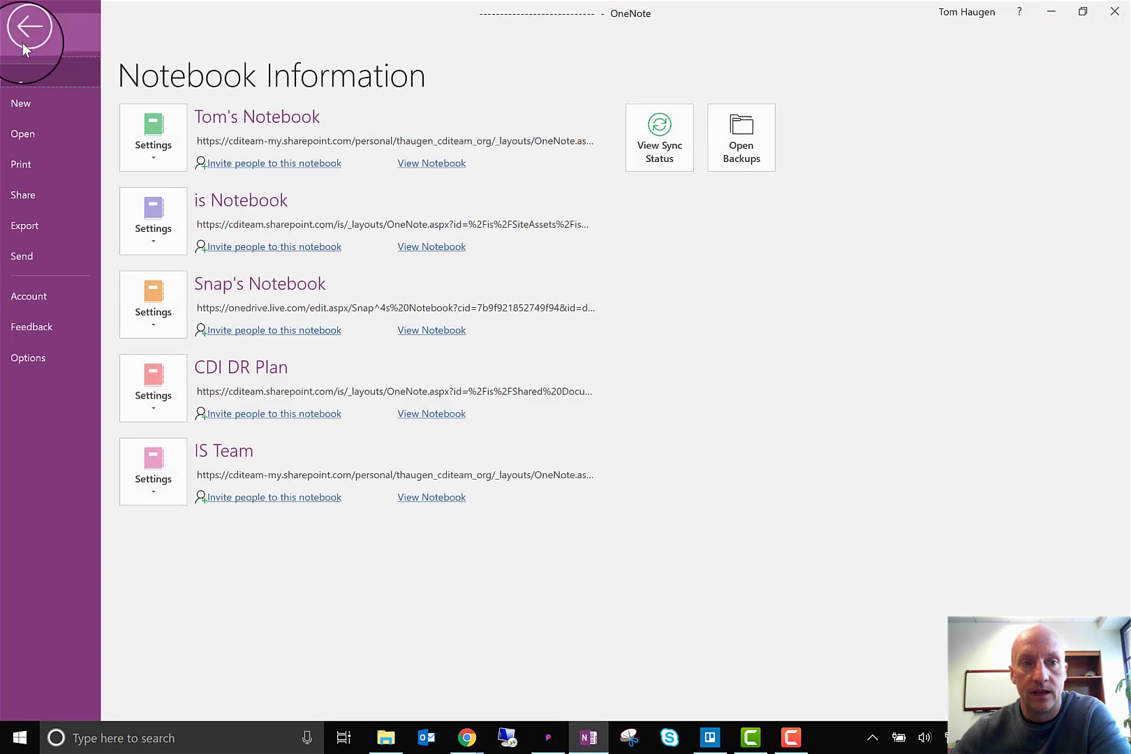
click(22, 104)
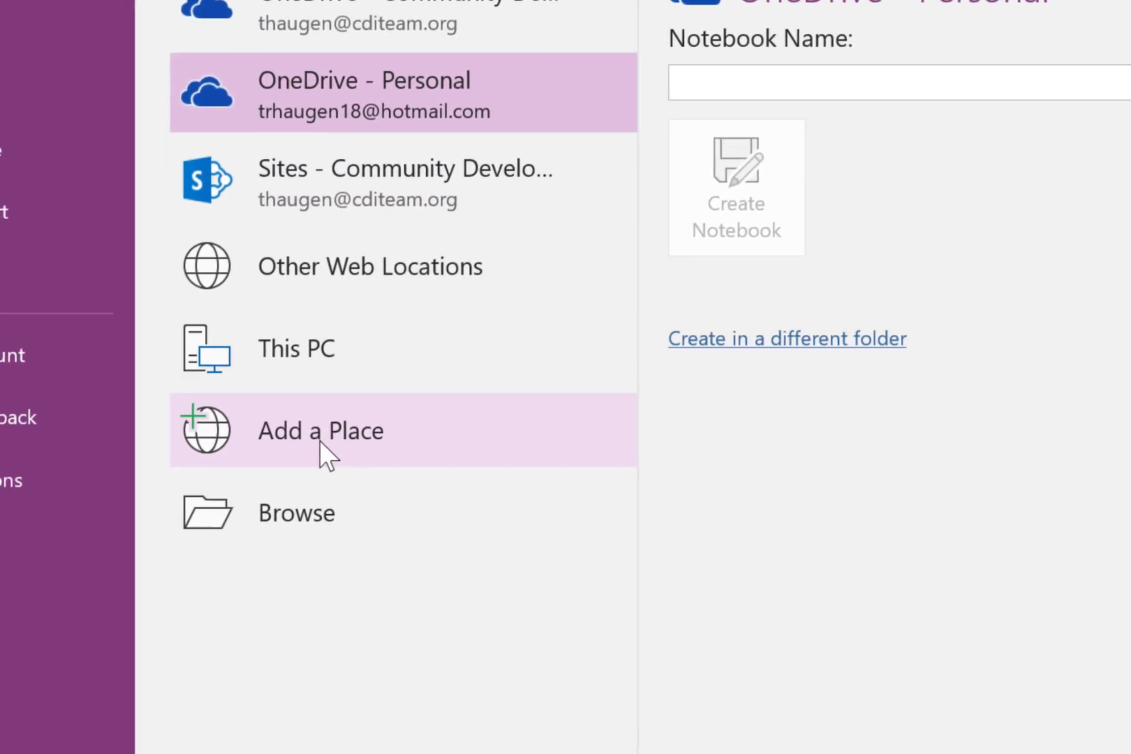
Open the sign-in form for adding OneDrive as a storage place and close it without signing in
click(286, 591)
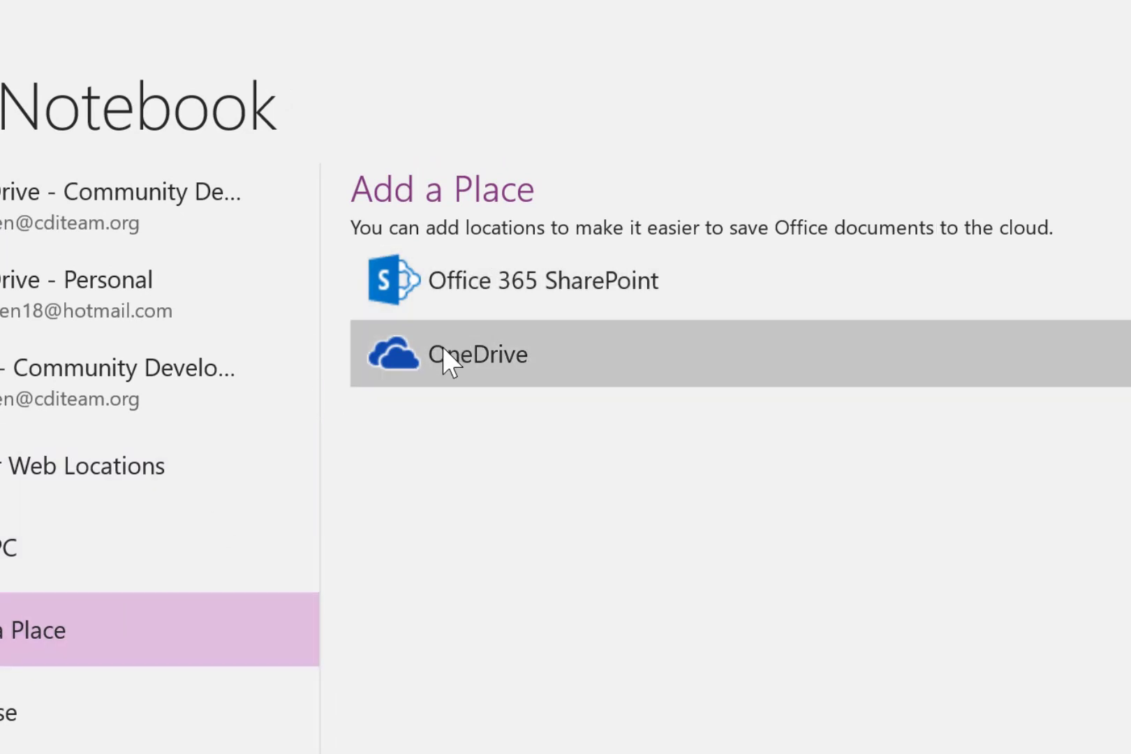
click(444, 353)
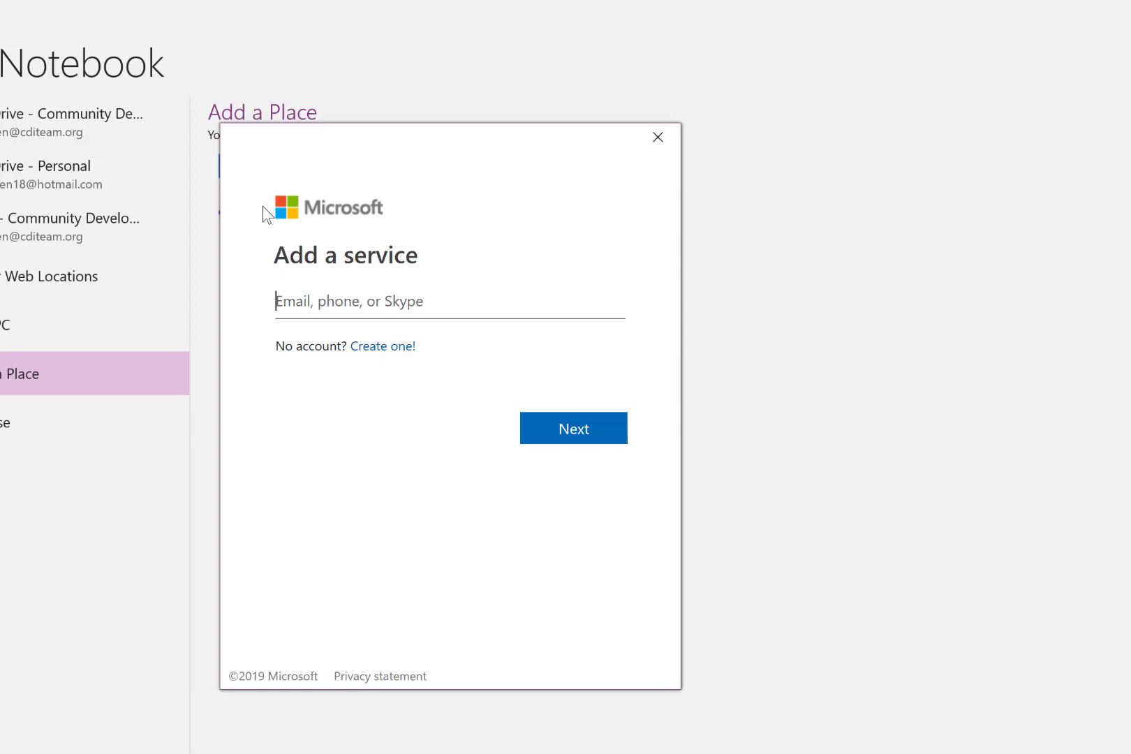
click(658, 138)
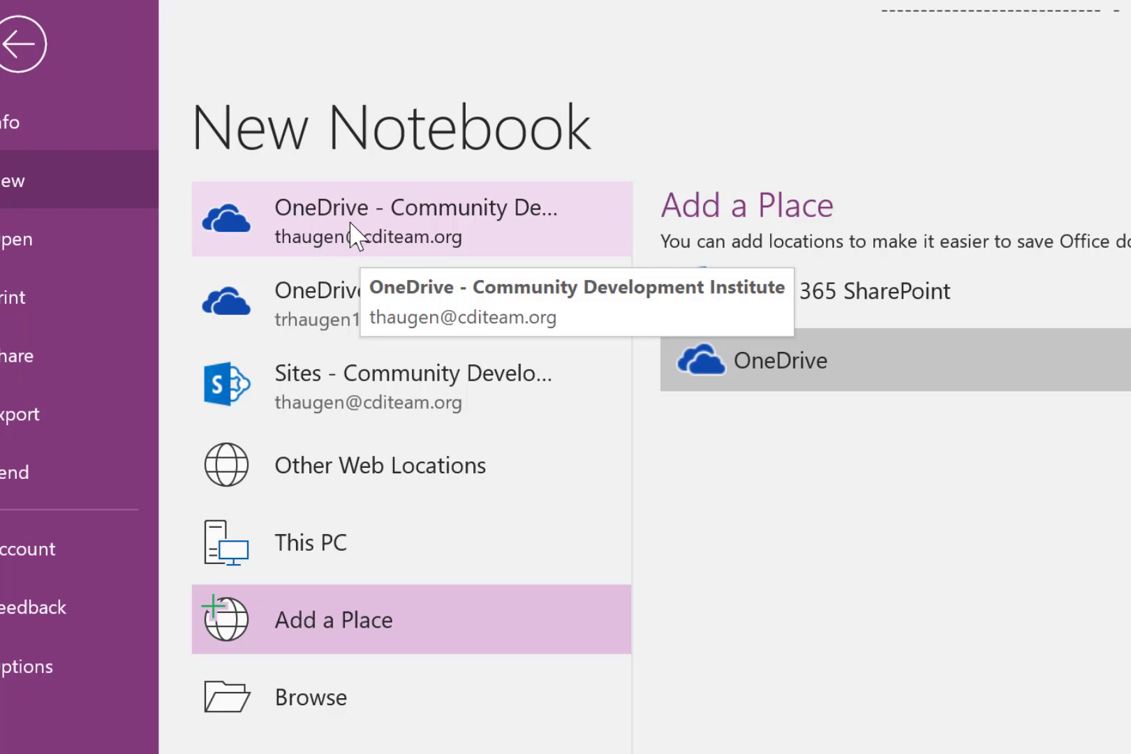
Try to create a notebook named "Name notebook" in the Documents folder of the Community Development Institute OneDrive
click(357, 234)
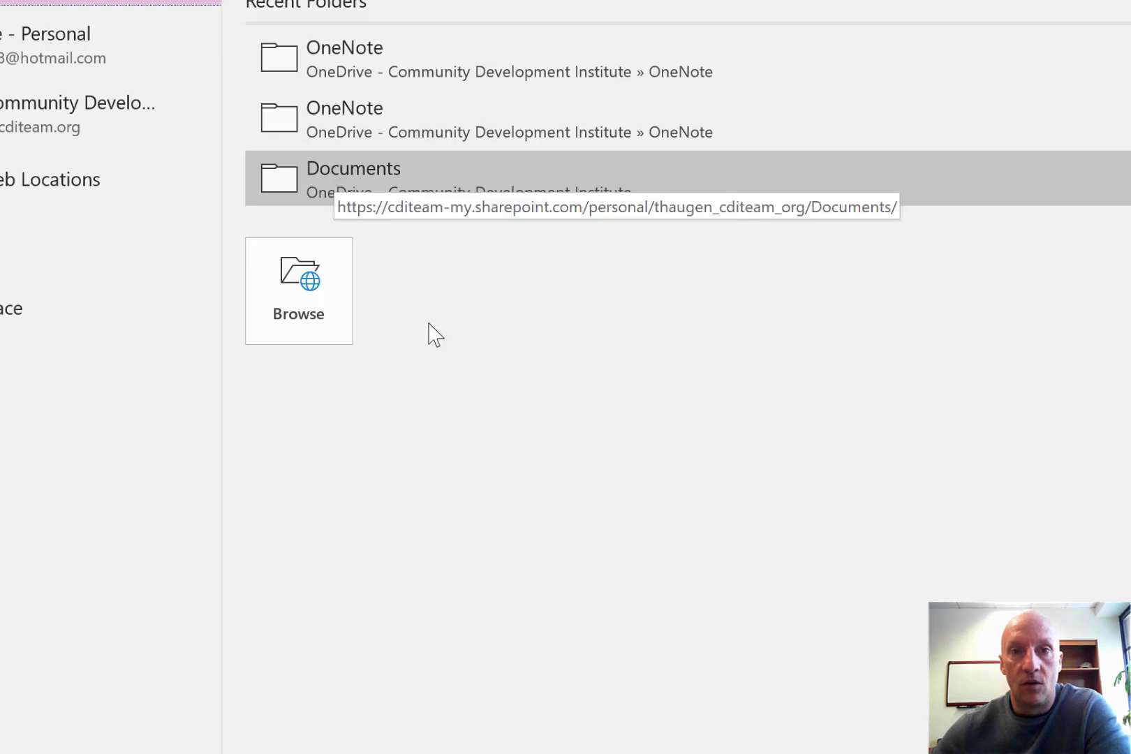
click(301, 308)
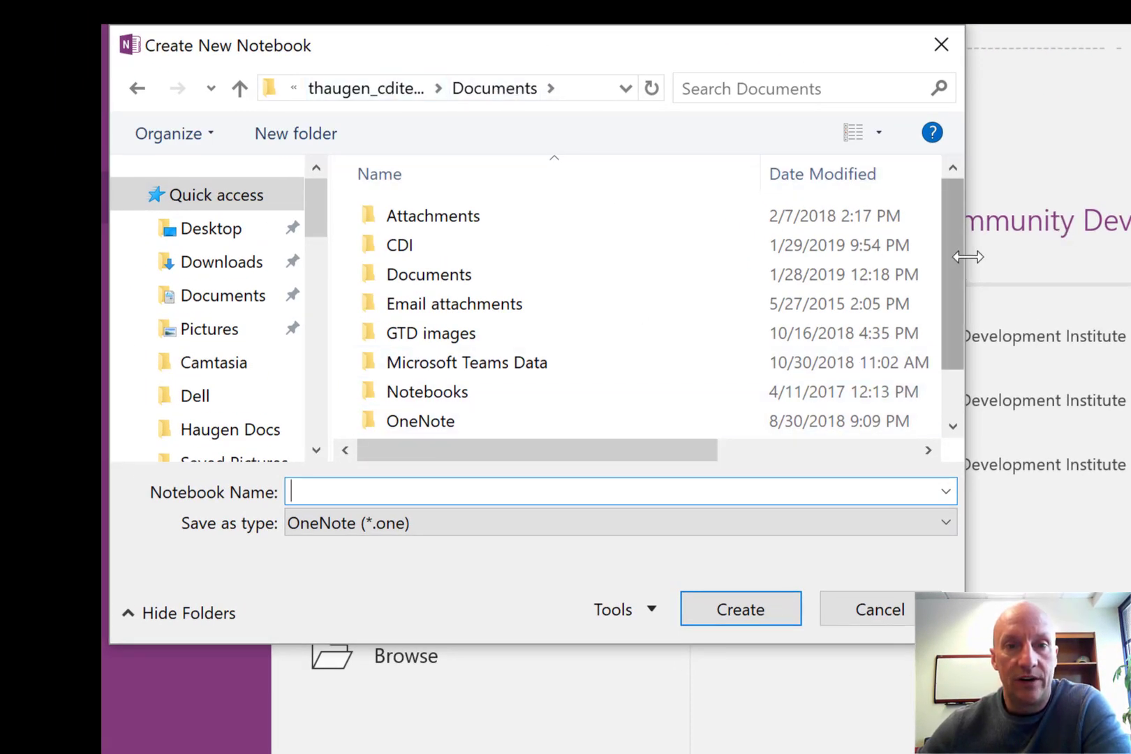
drag(968, 257, 1130, 243)
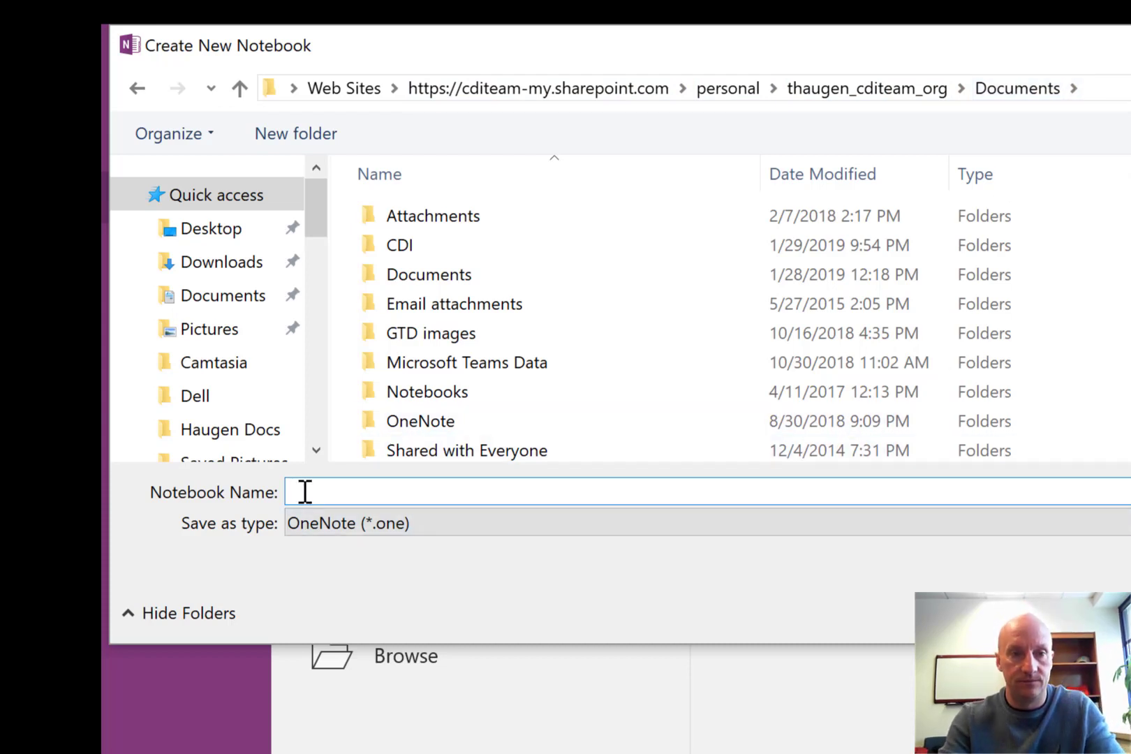
text(Name )
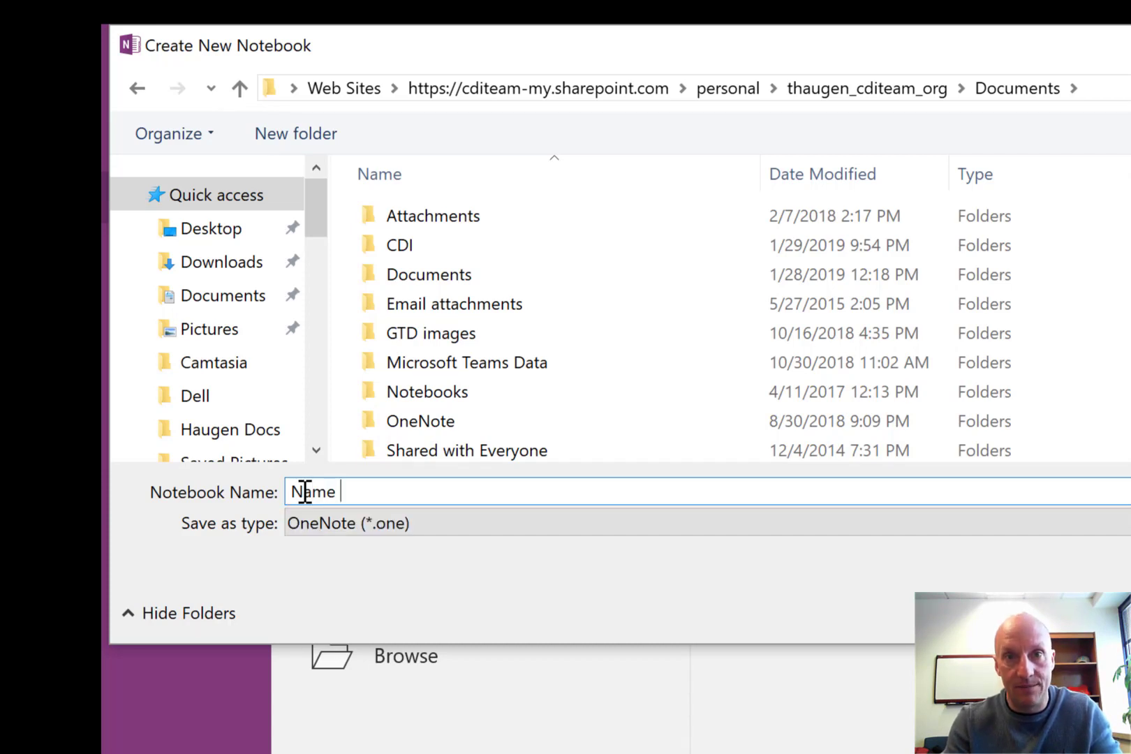
text(notebo)
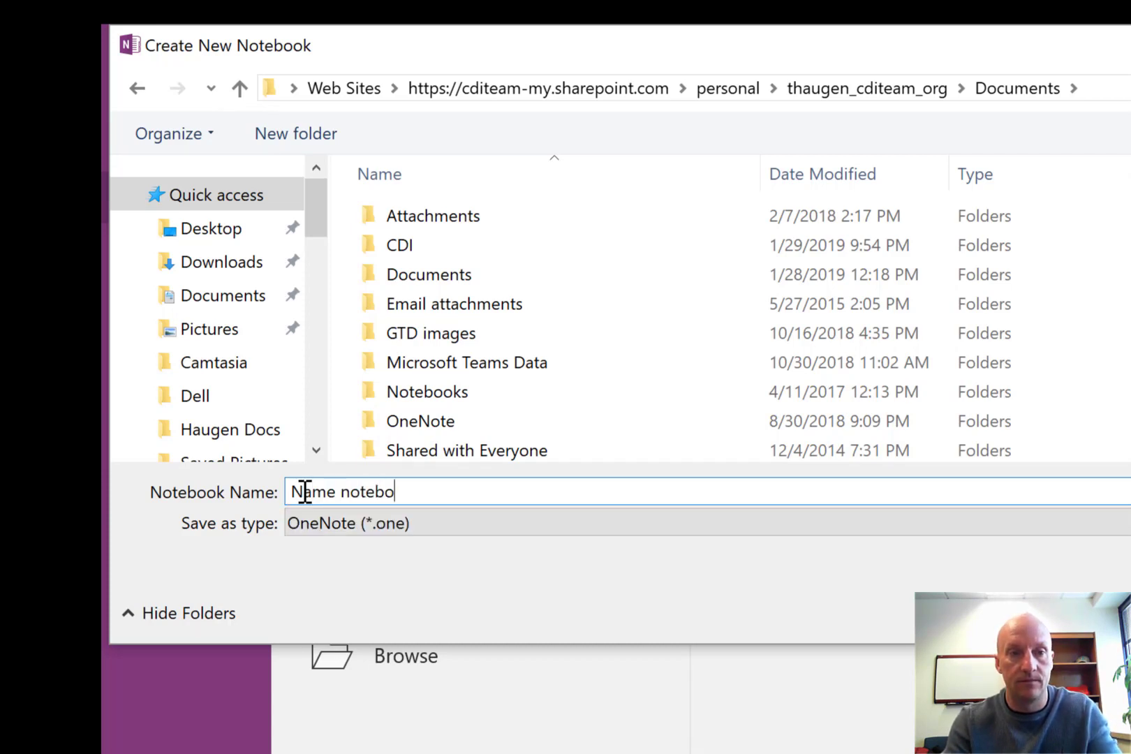
text(ok)
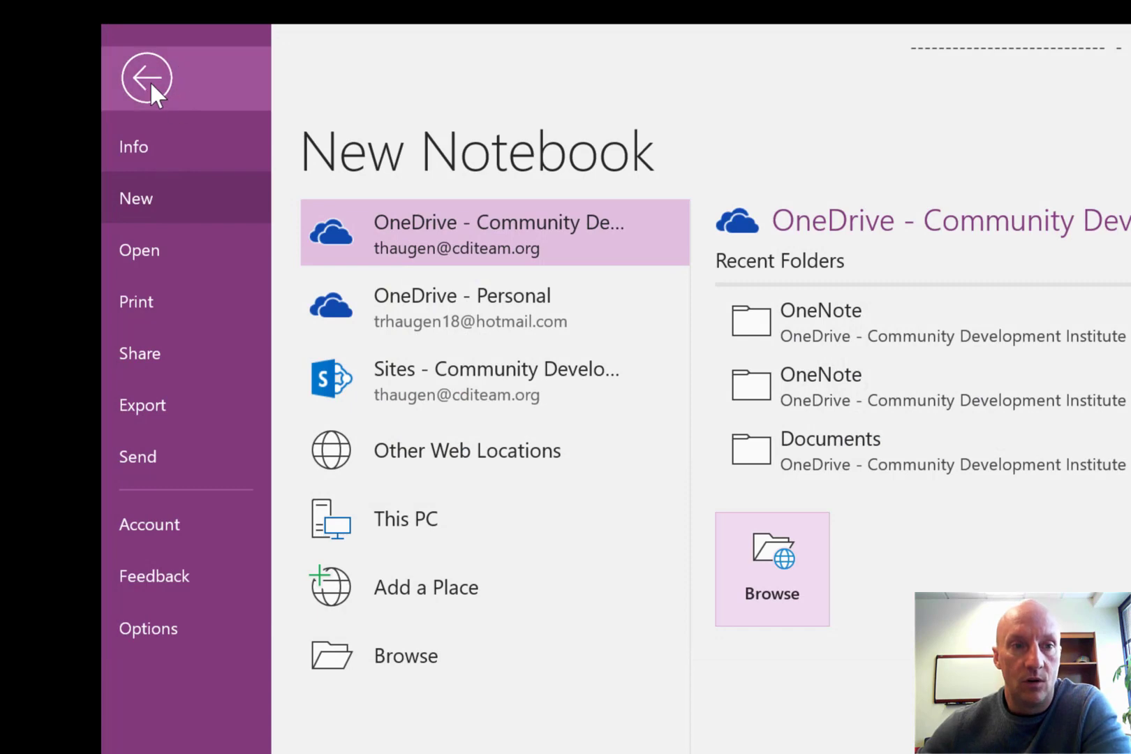
click(149, 78)
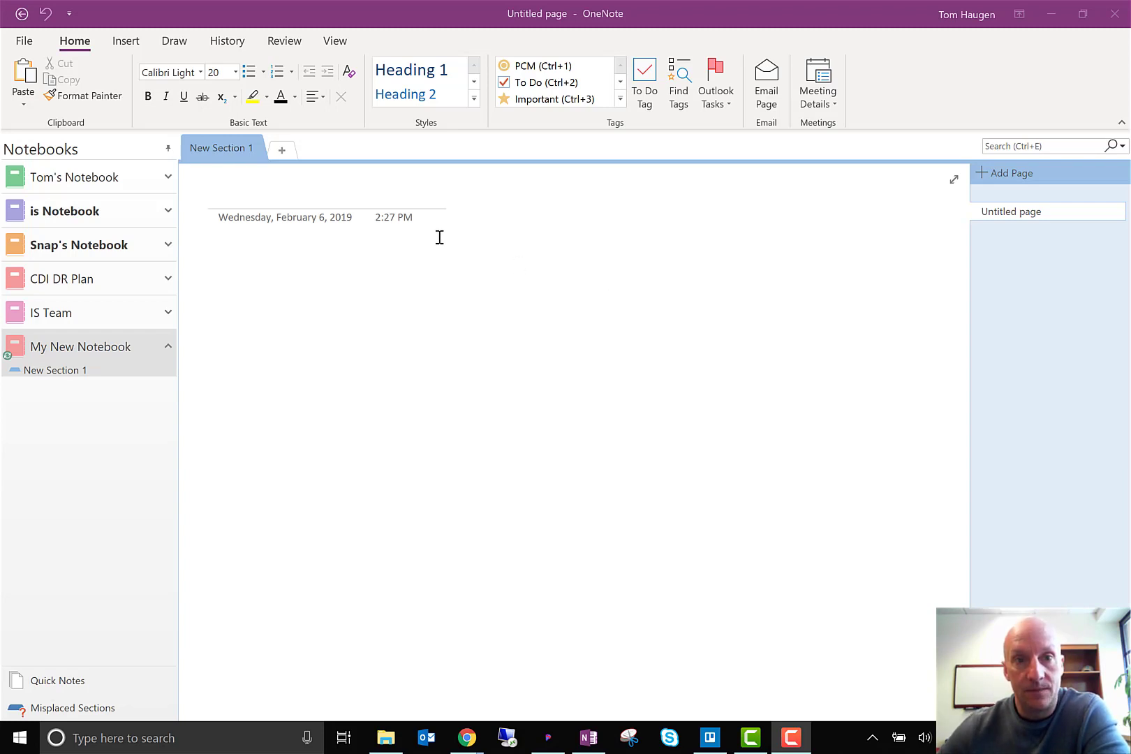
Rename the section New Section 1 in My New Notebook to "To Do"
click(226, 150)
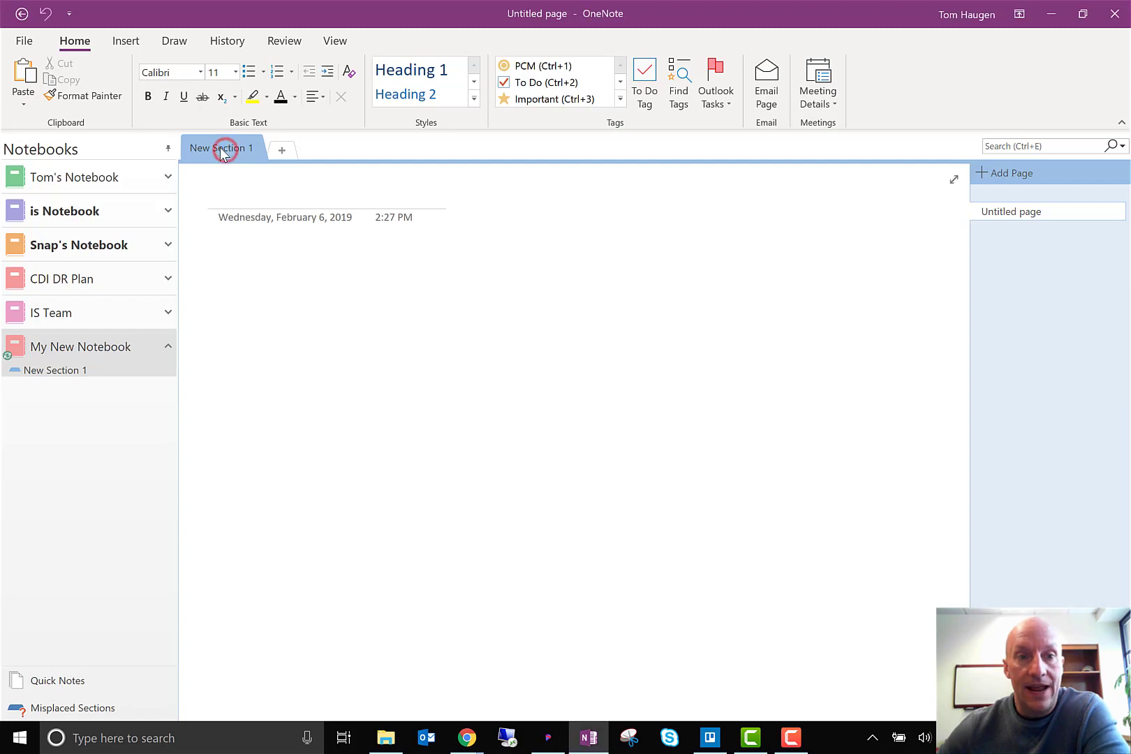
double_click(219, 150)
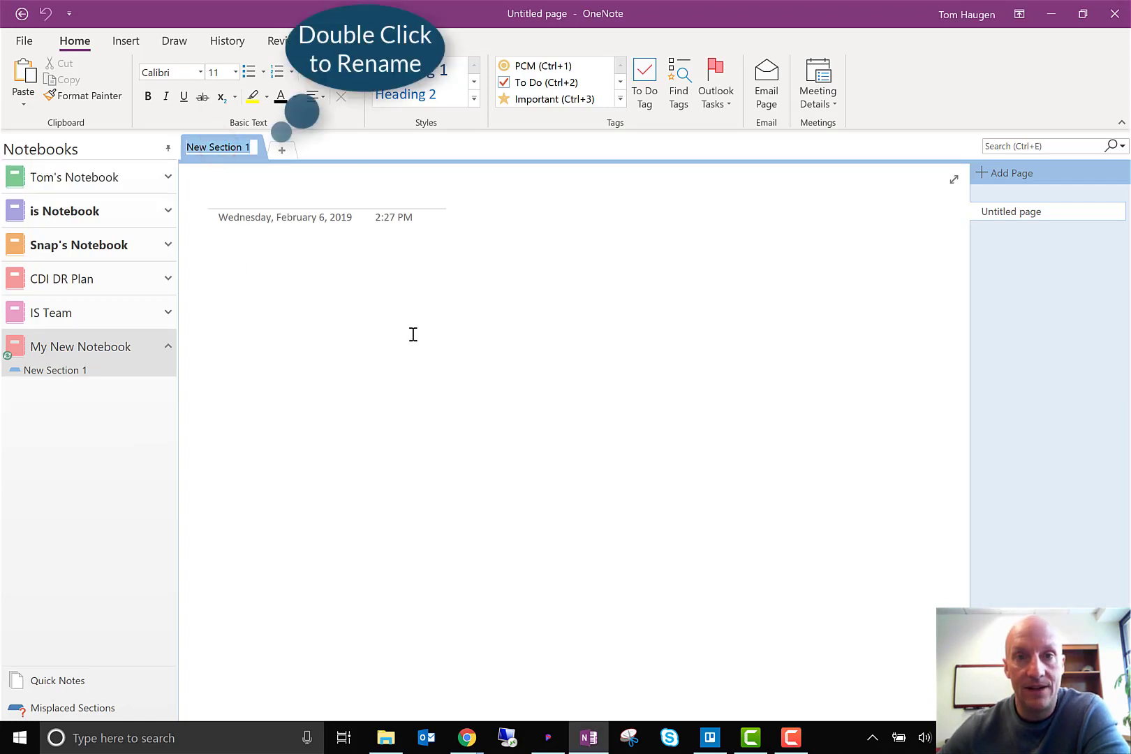
text(T)
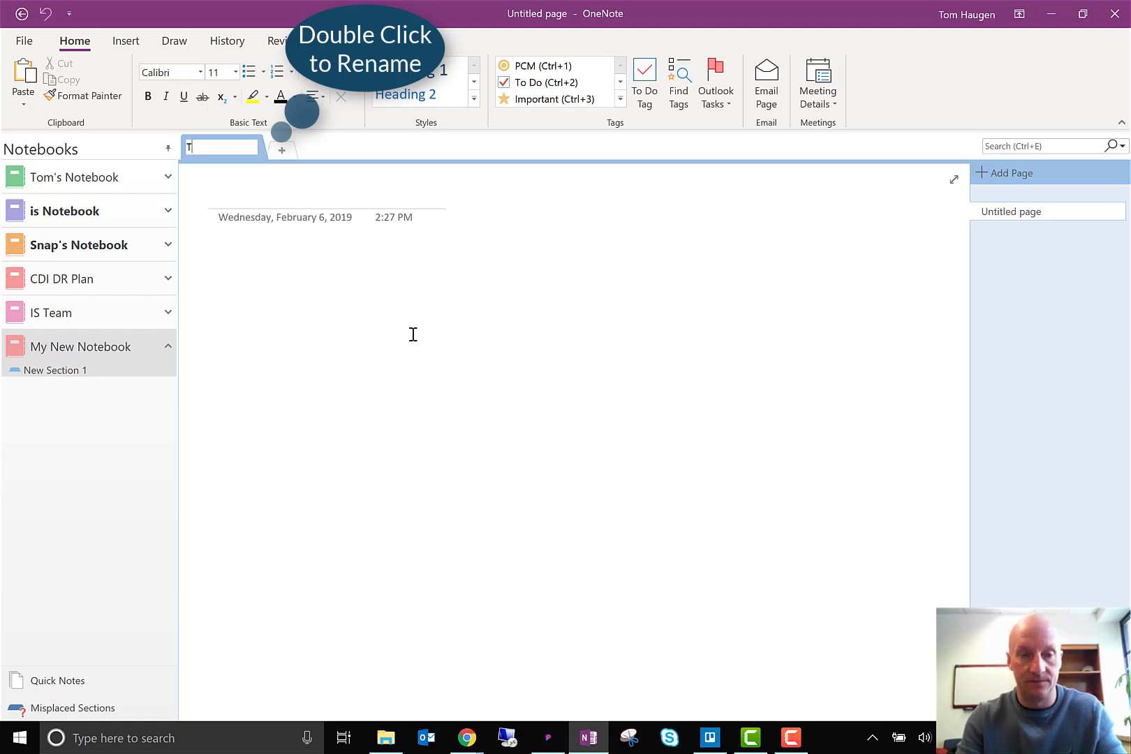
text(o Do)
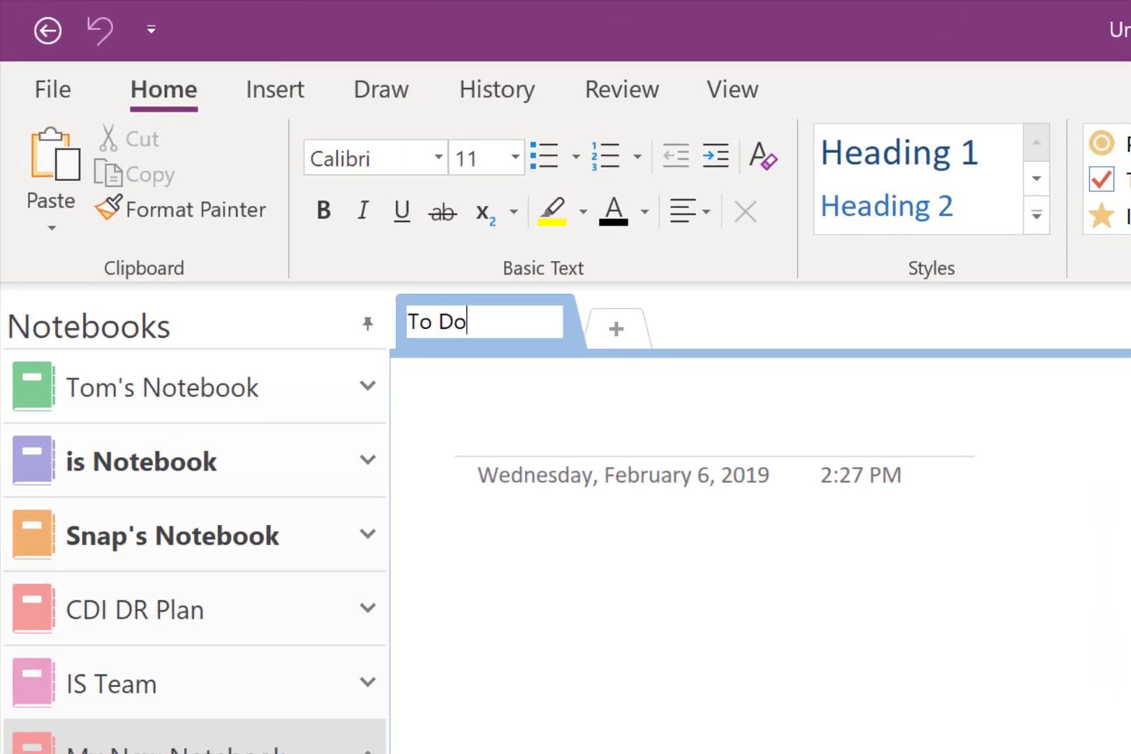
key(Return)
click(528, 435)
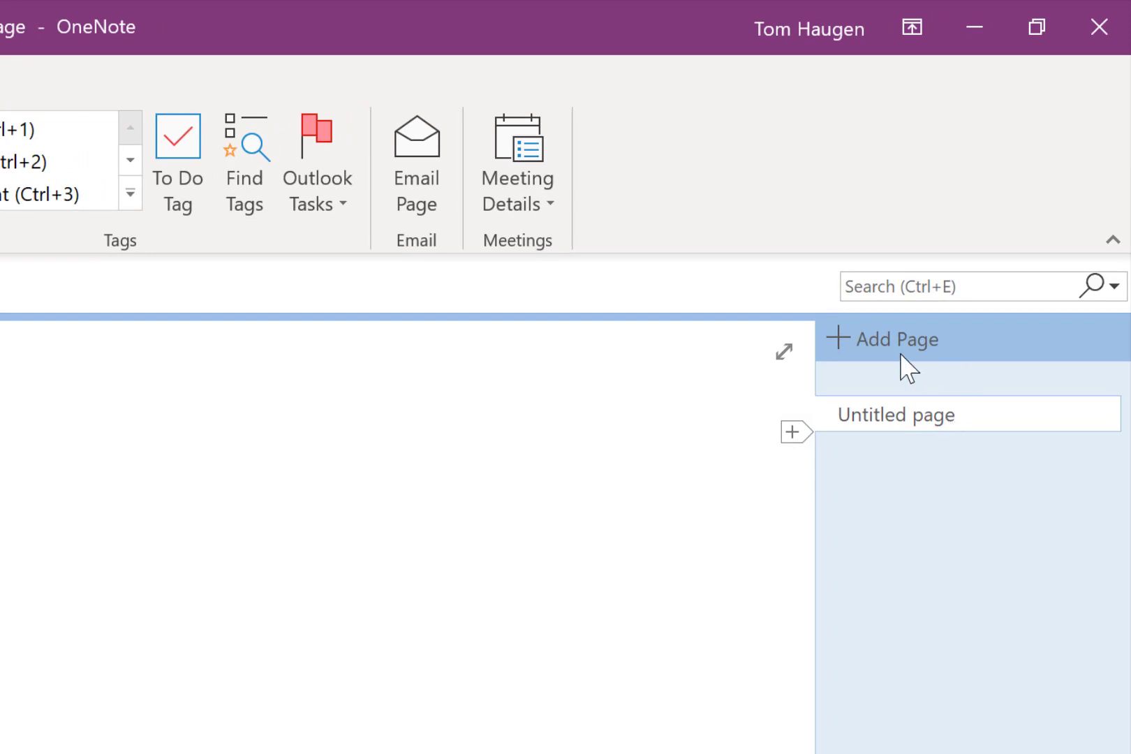
Title the untitled page in the To Do section "Brain Dump"
click(920, 417)
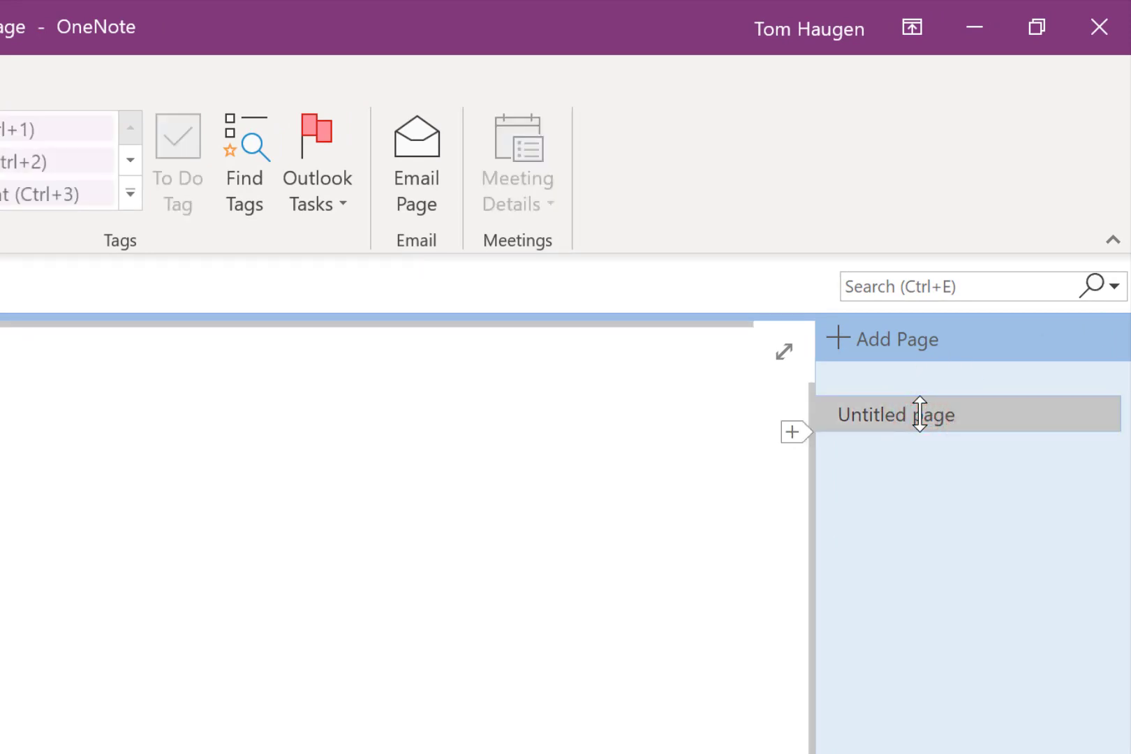
click(221, 200)
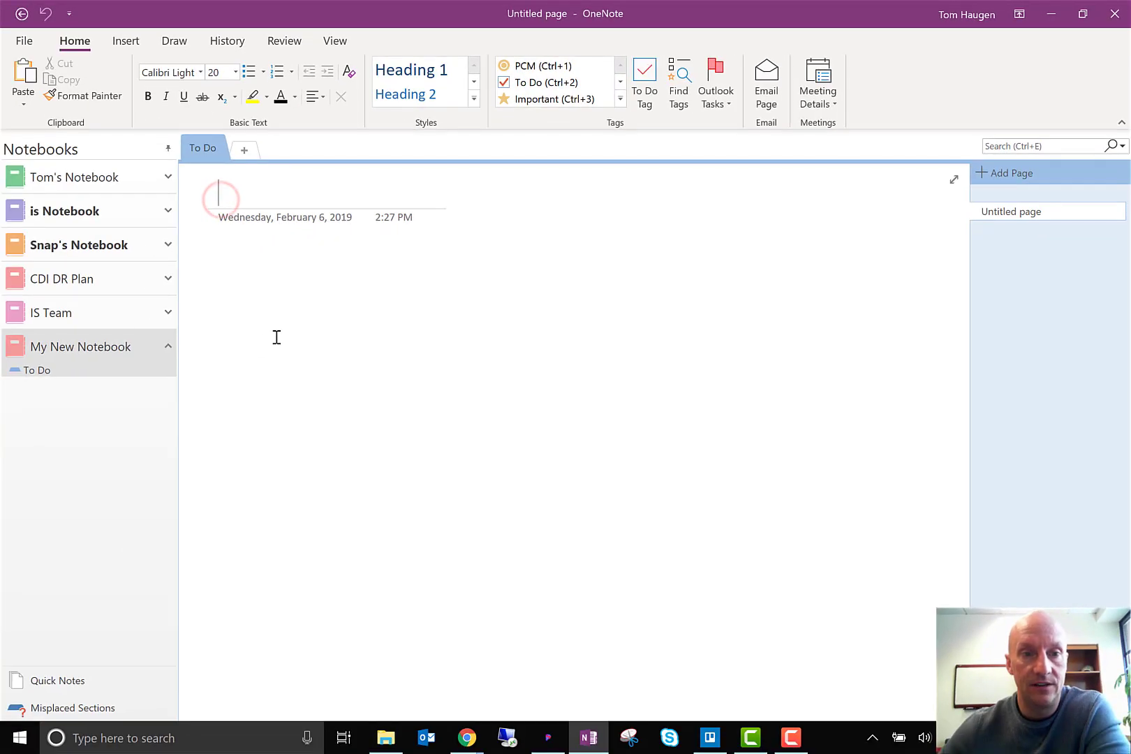
click(1025, 211)
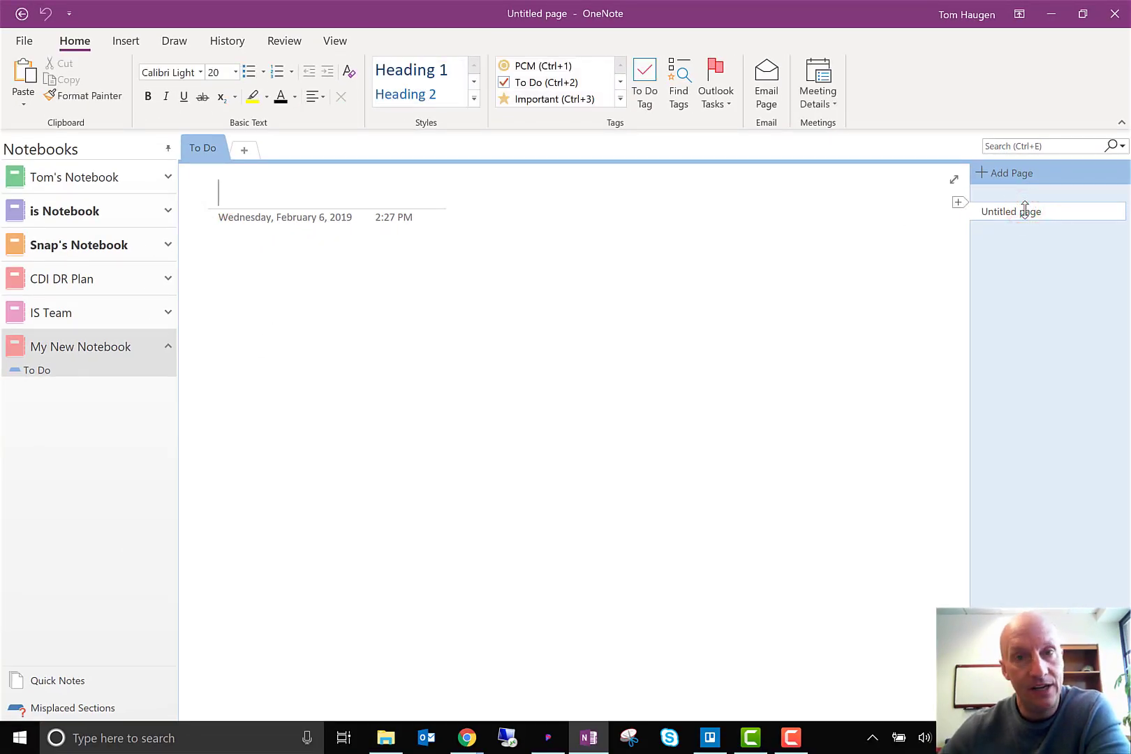
click(231, 194)
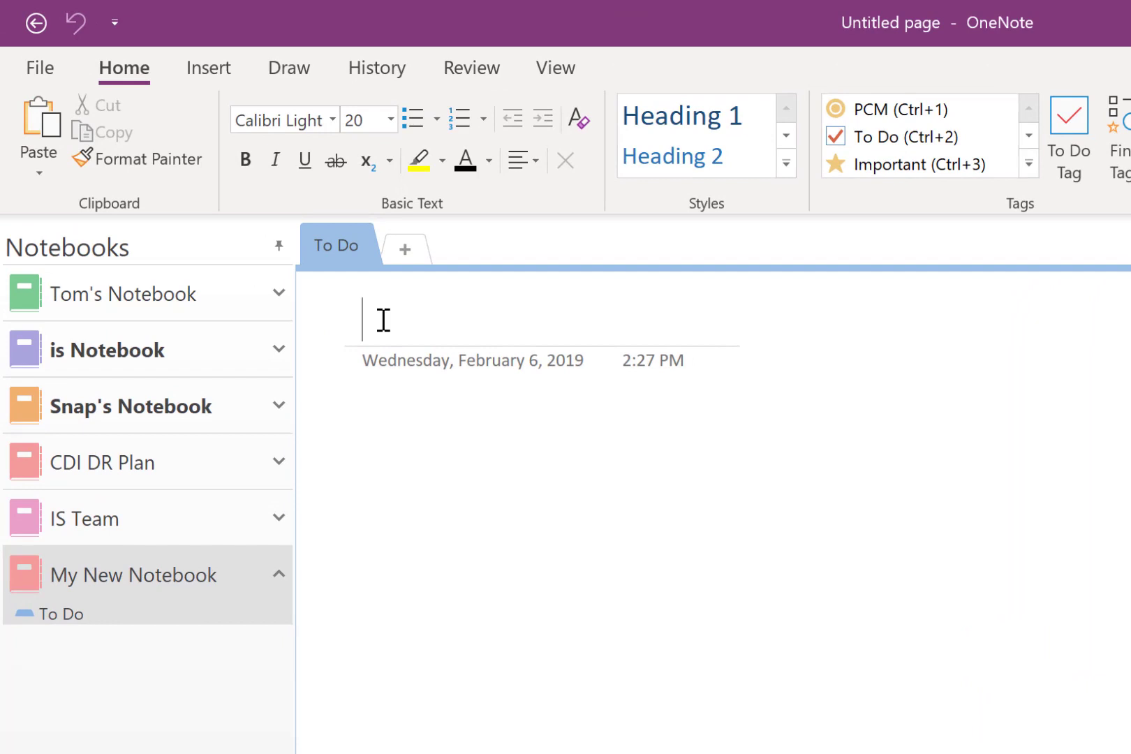
text(B)
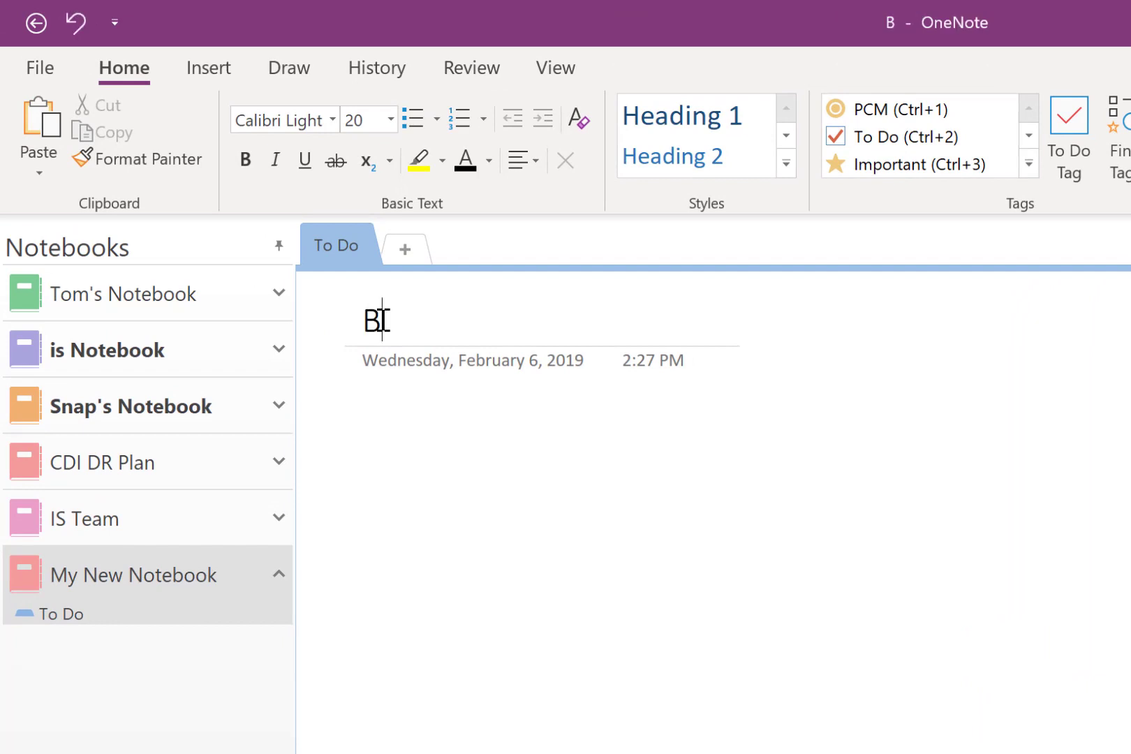
text(rain Dump)
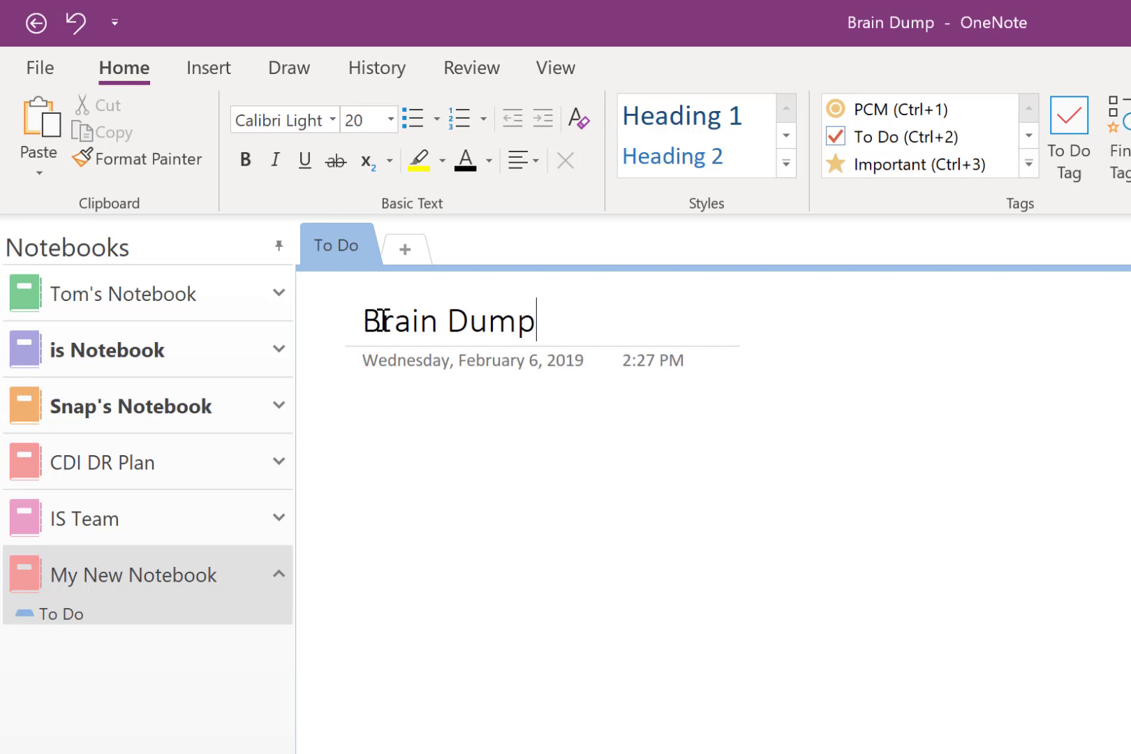
Start a note in the page body below the date with the line "What I need to do today."
click(412, 451)
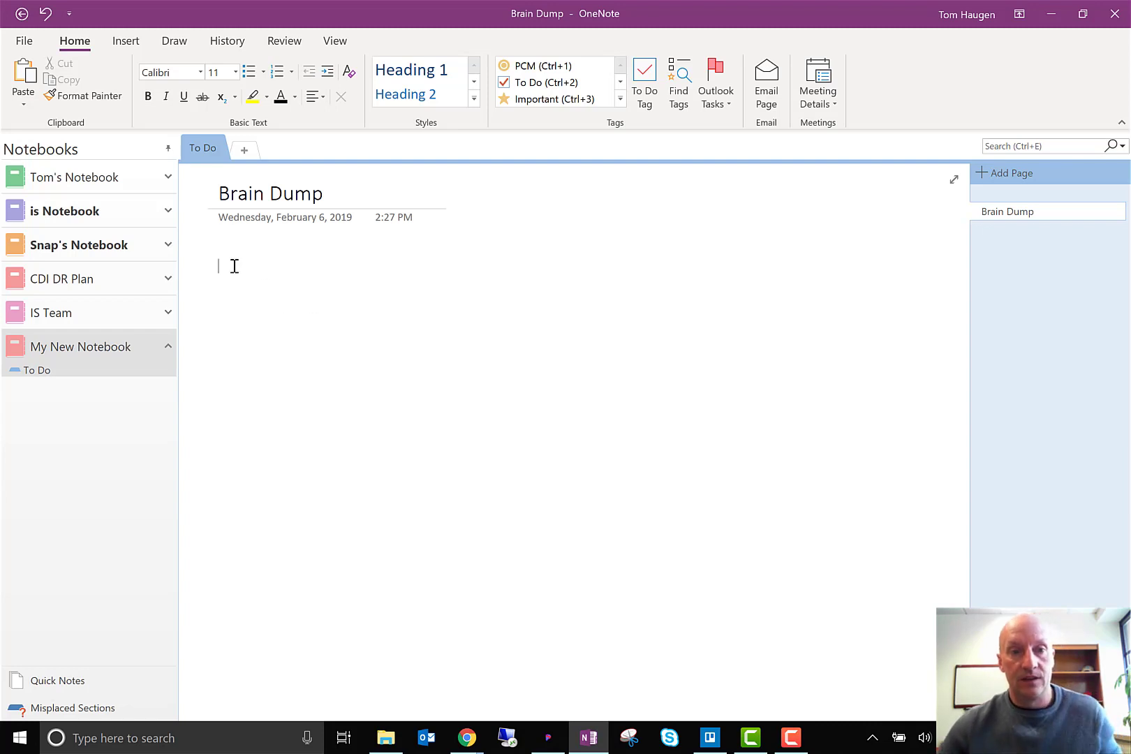
click(224, 269)
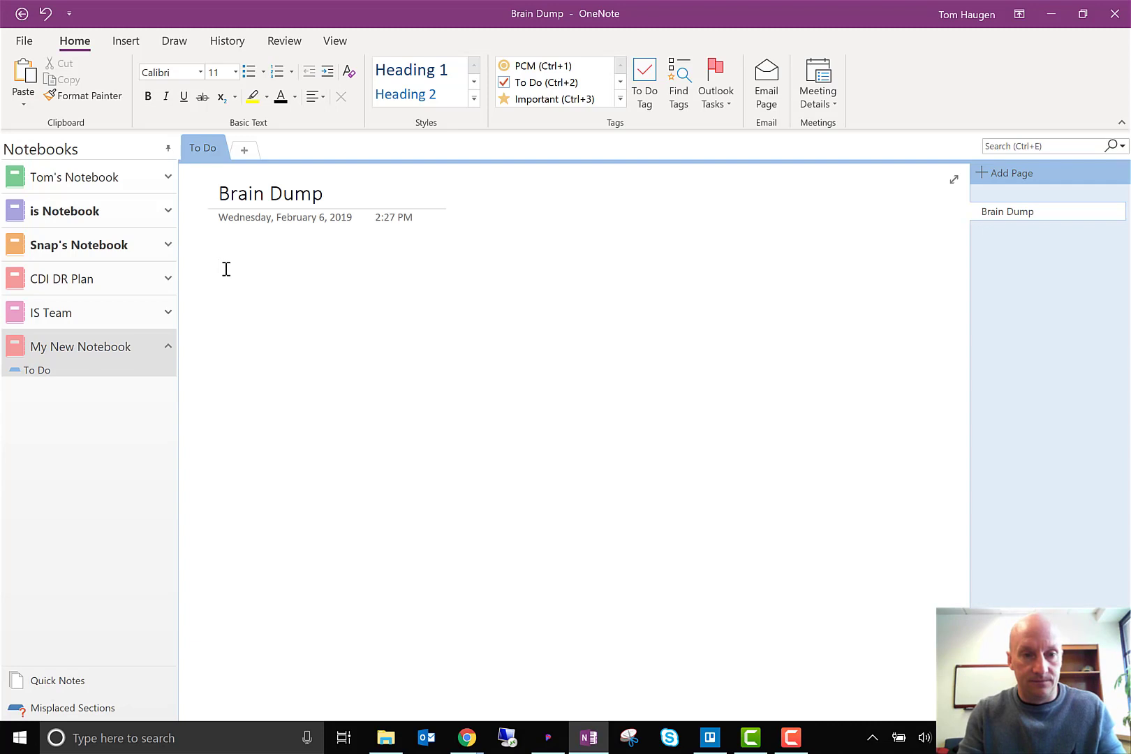
text(What I need)
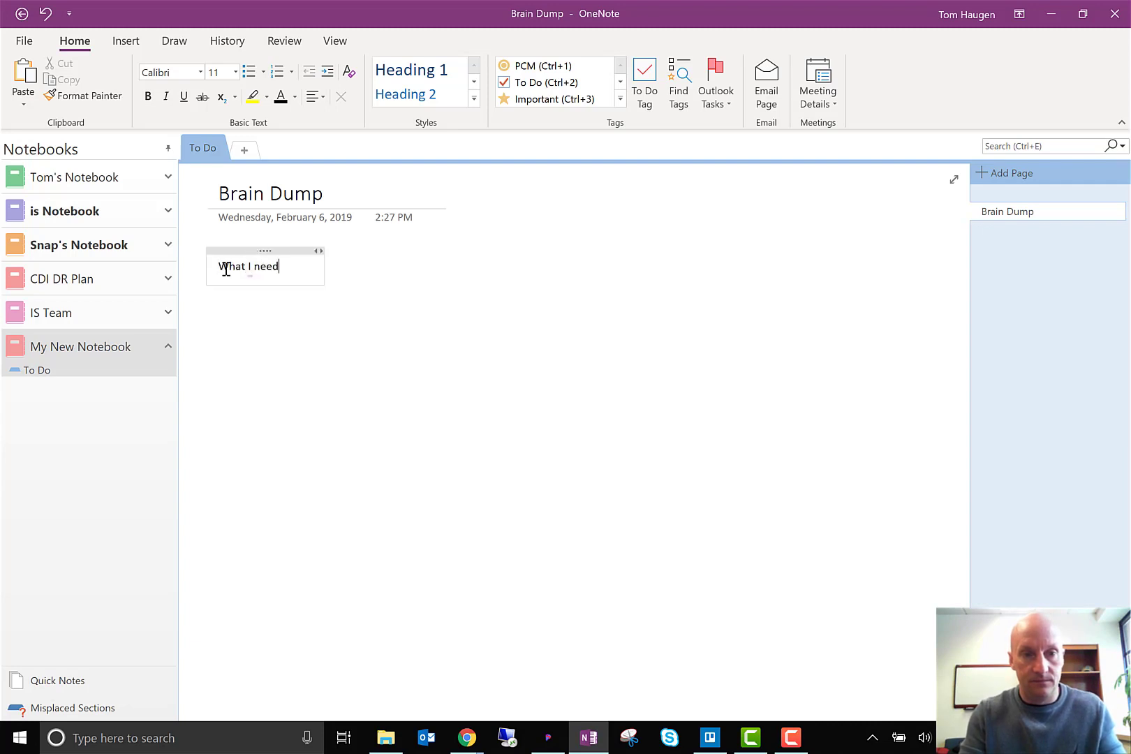
text( to do today)
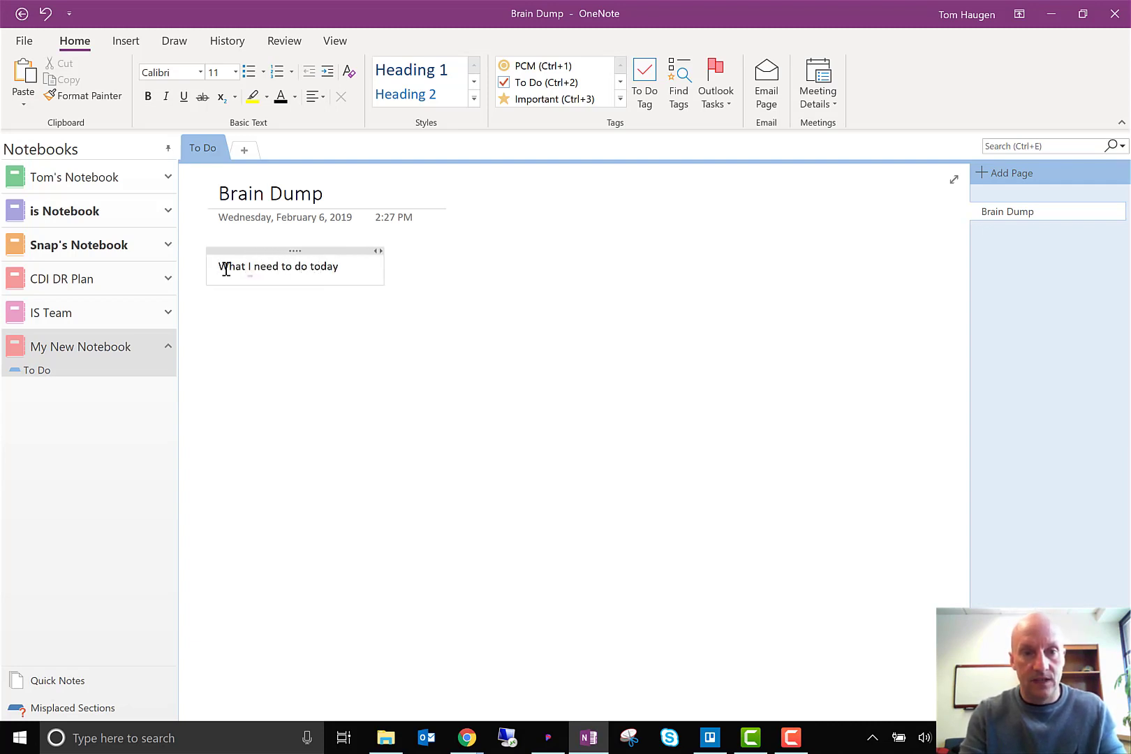
key(Return)
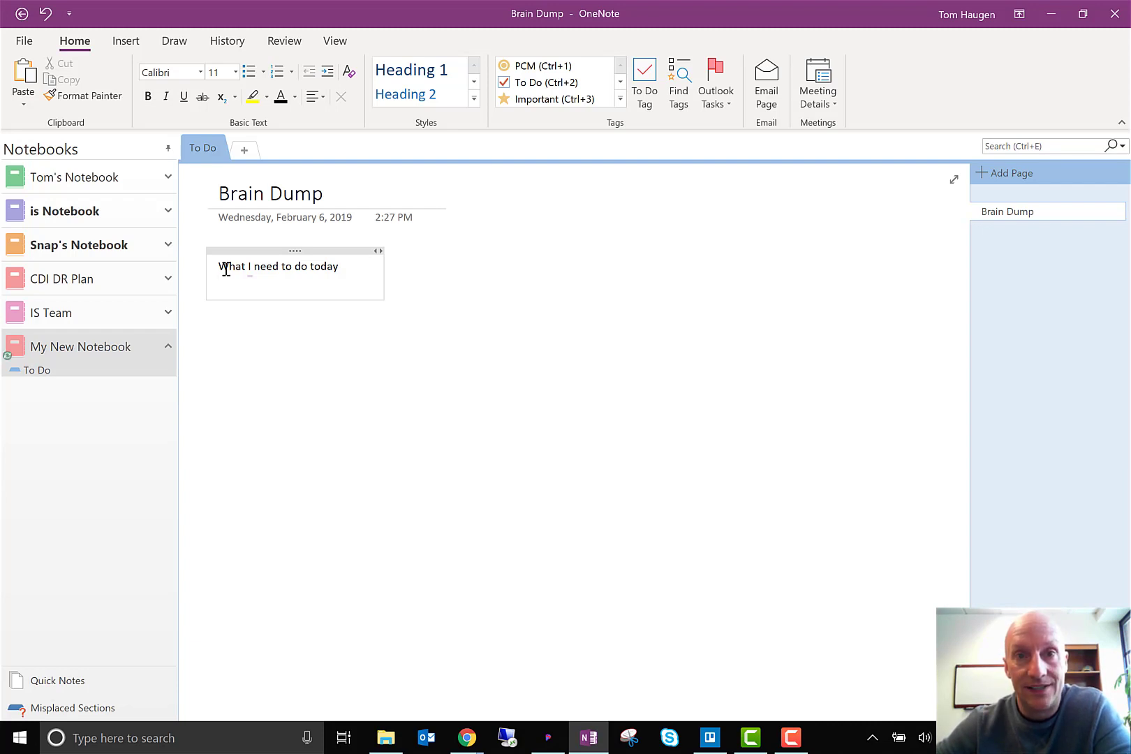
text(.)
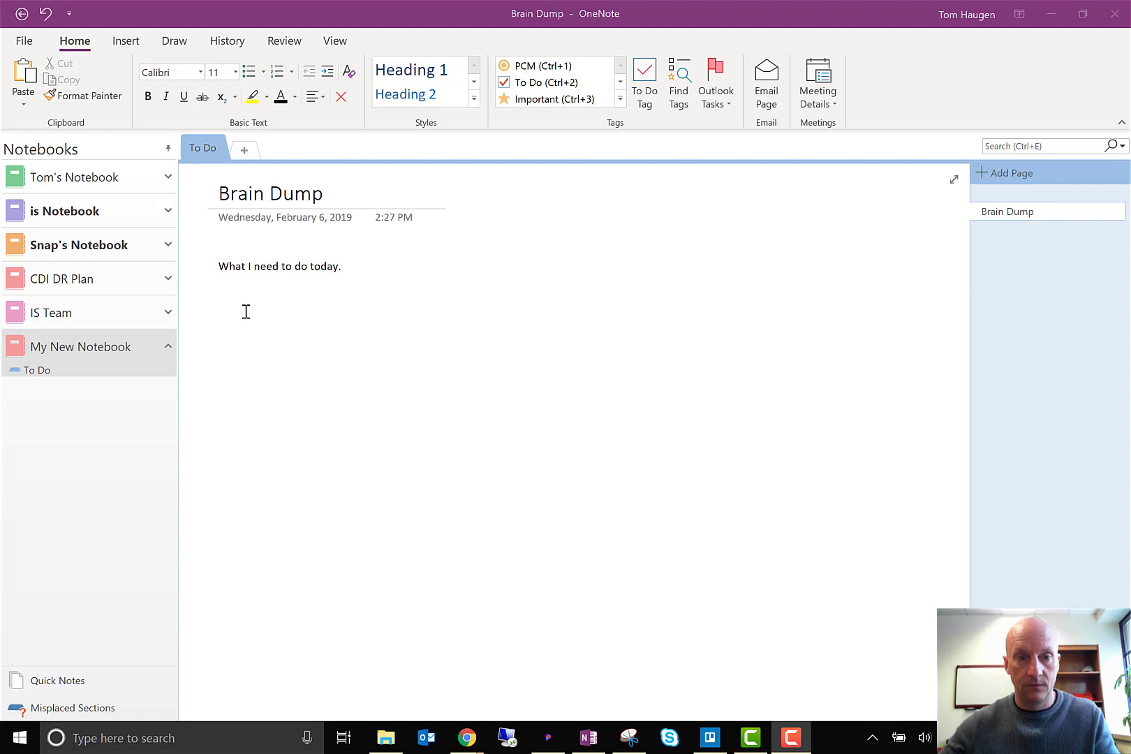
key(Return)
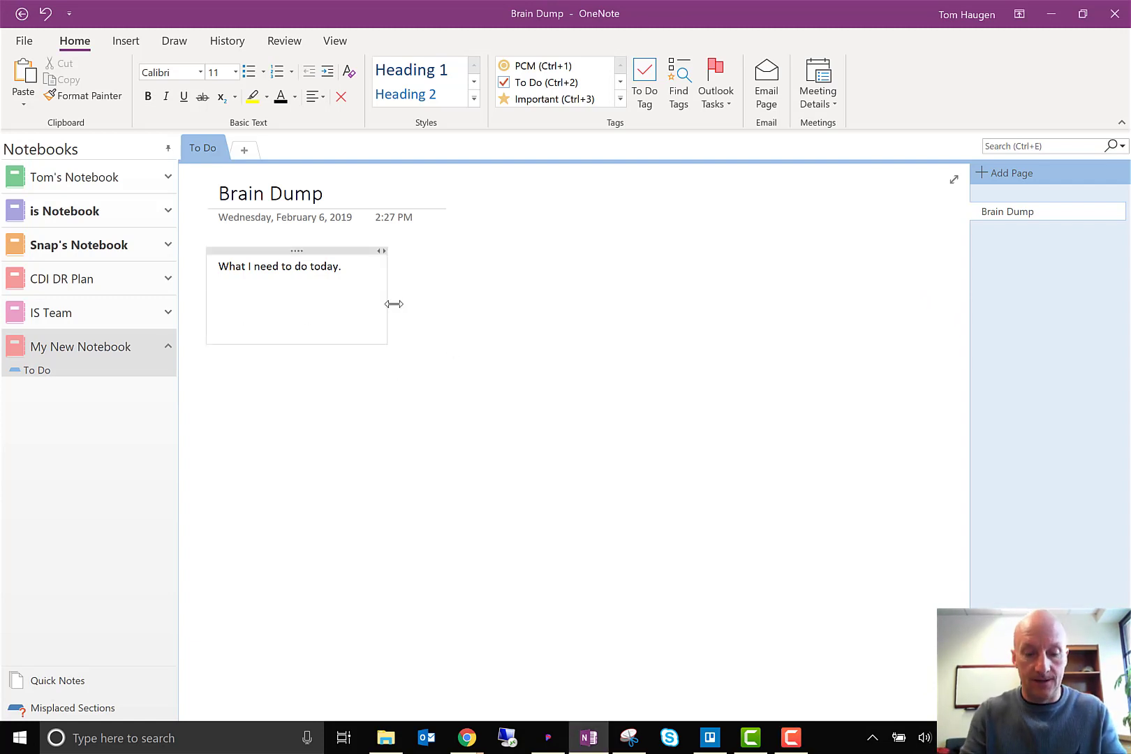
Add the task line "Call verizon" to the note, leaving a blank line below the opening sentence
text(ca)
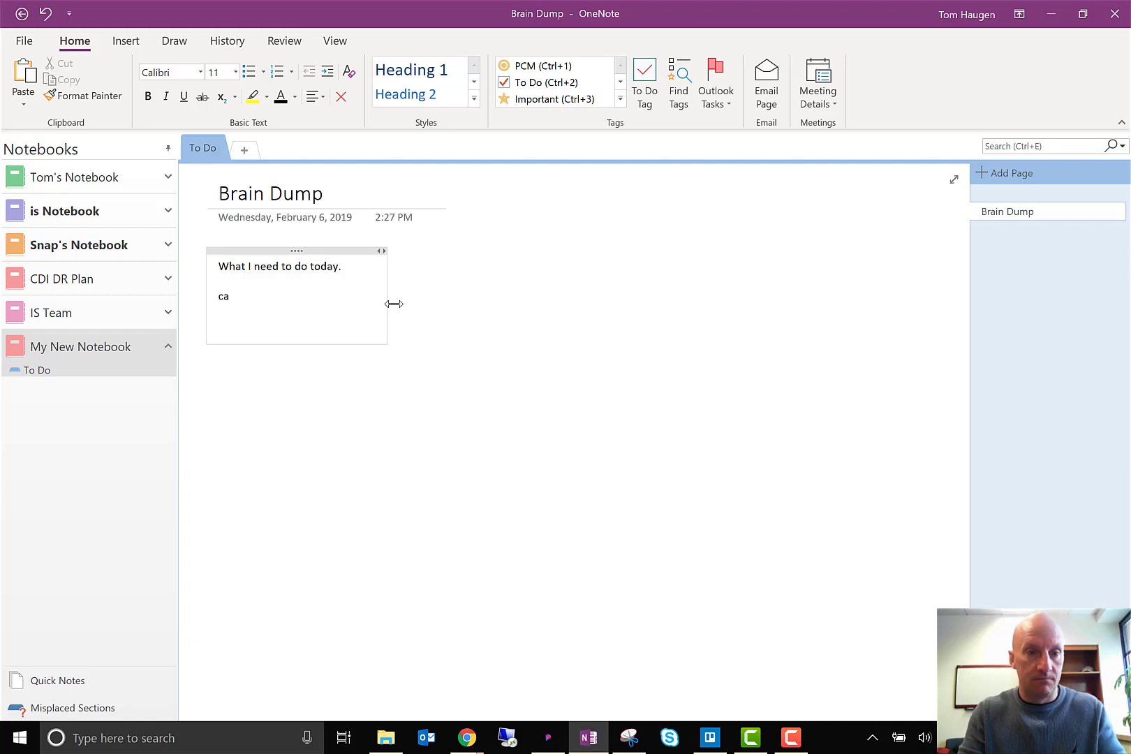
text(ll verizoin)
key(Return)
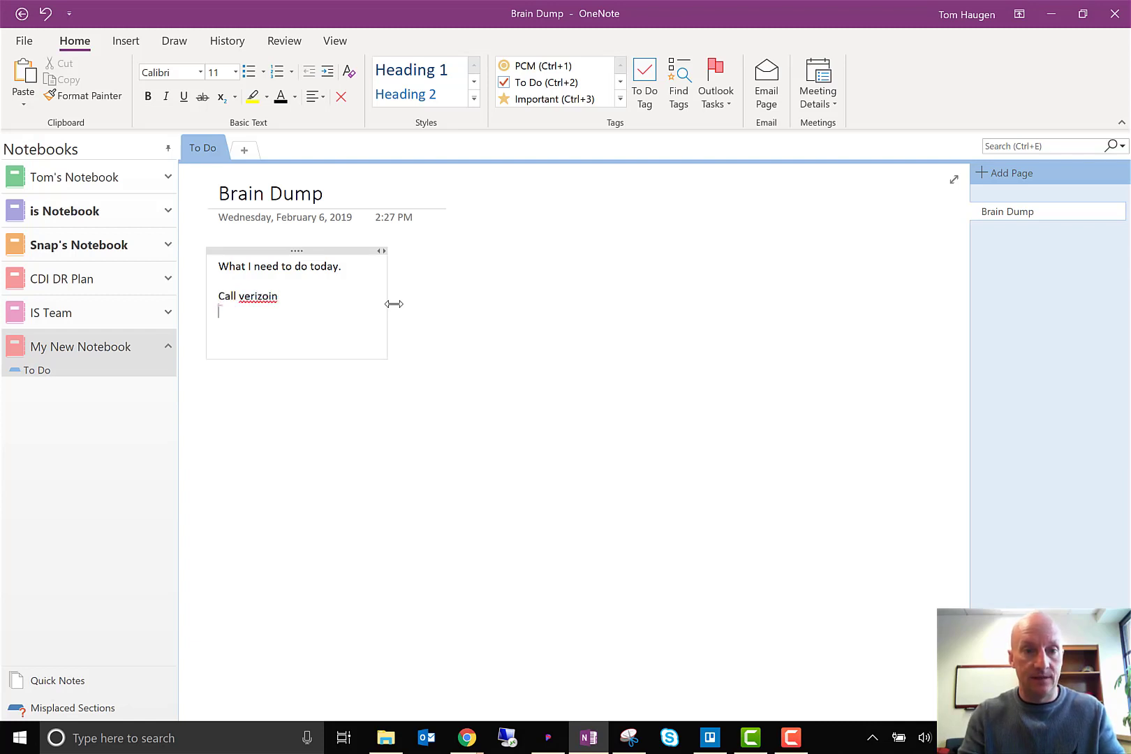
key(BackSpace)
key(BackSpace)
key(BackSpace)
text(n)
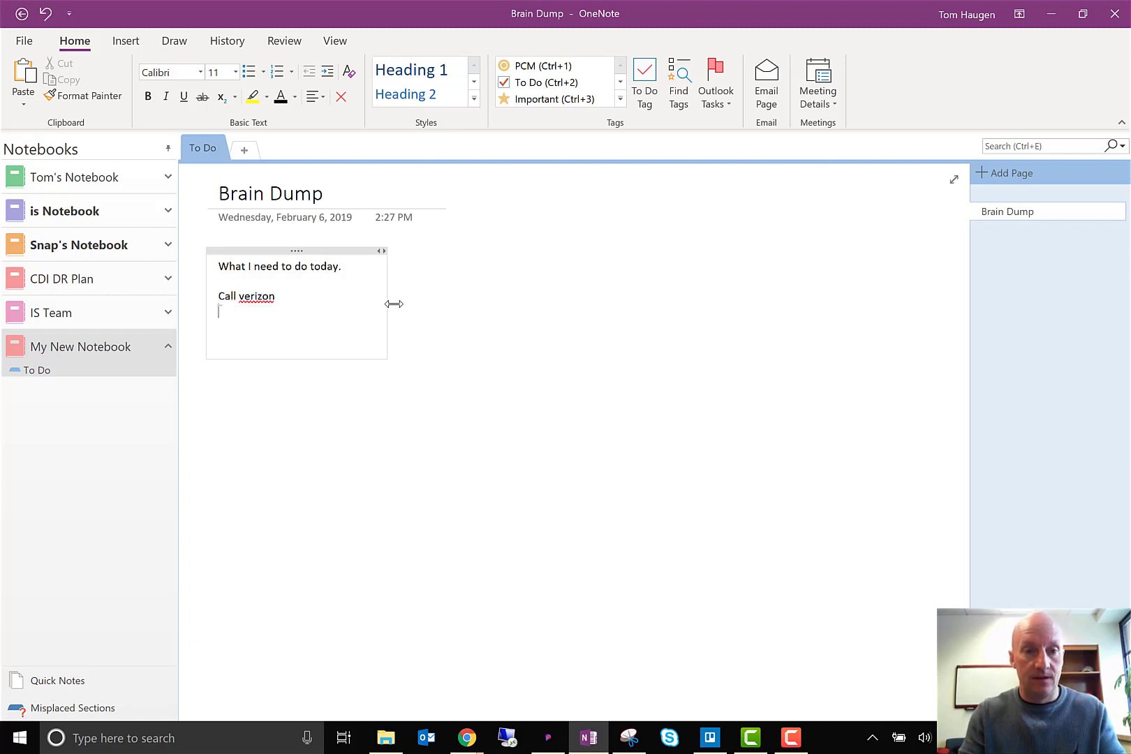
text(sech)
Add the lines "Schedule doctors appointment" and "Etc." below the Call verizon task, followed by a few blank lines
key(BackSpace)
key(BackSpace)
key(BackSpace)
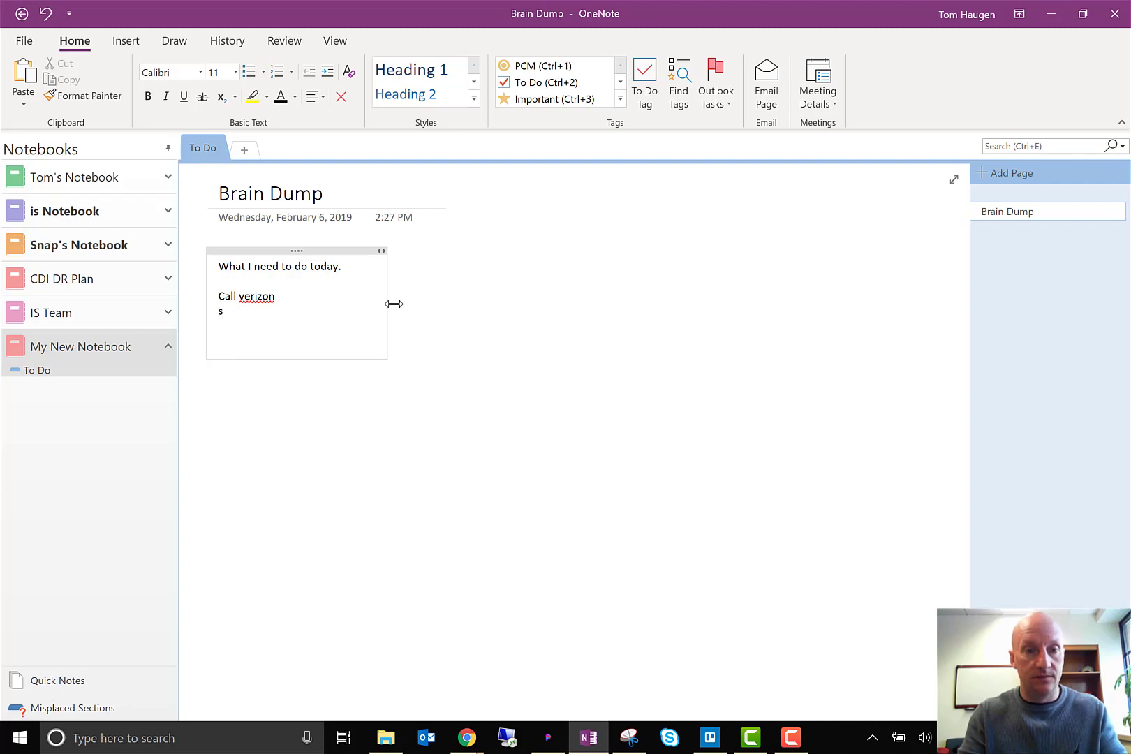
text(chedule docu)
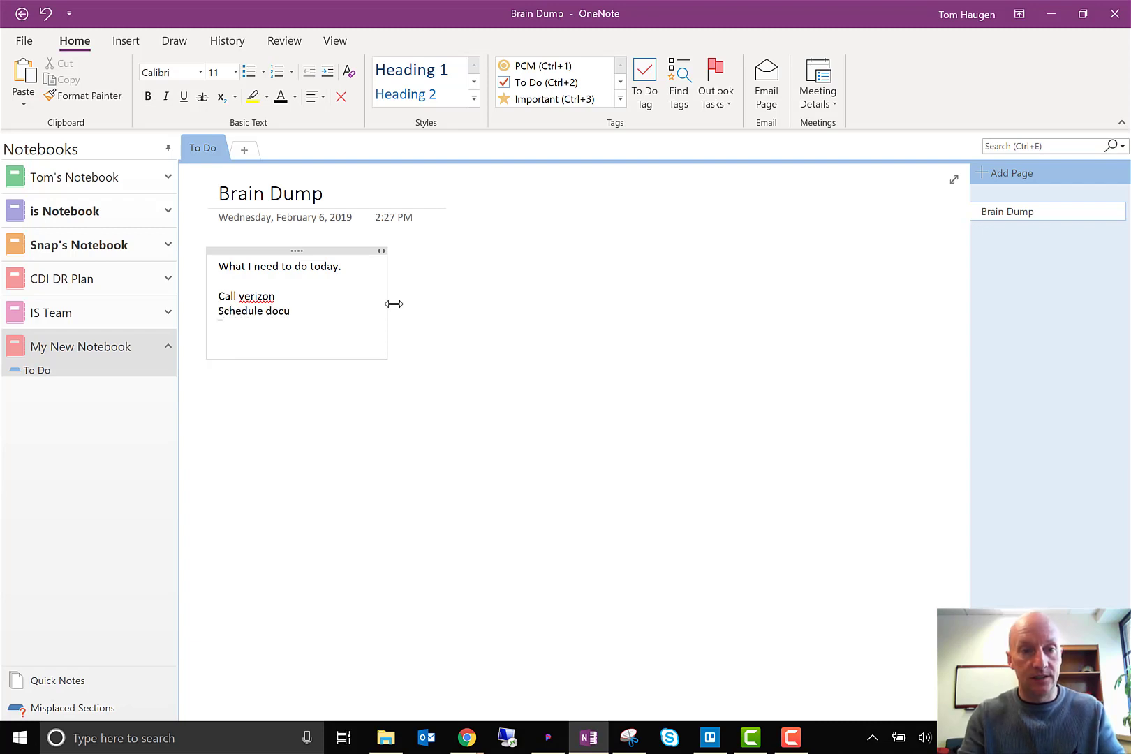
key(BackSpace)
text(tors a)
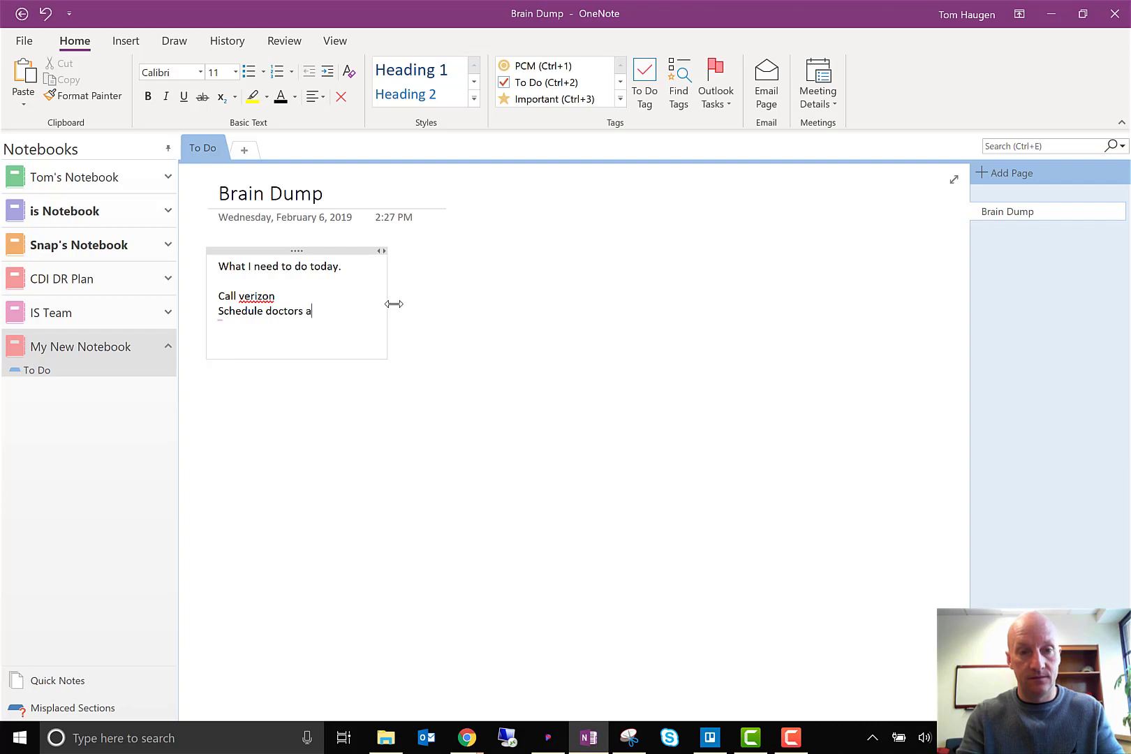
text(ppointment)
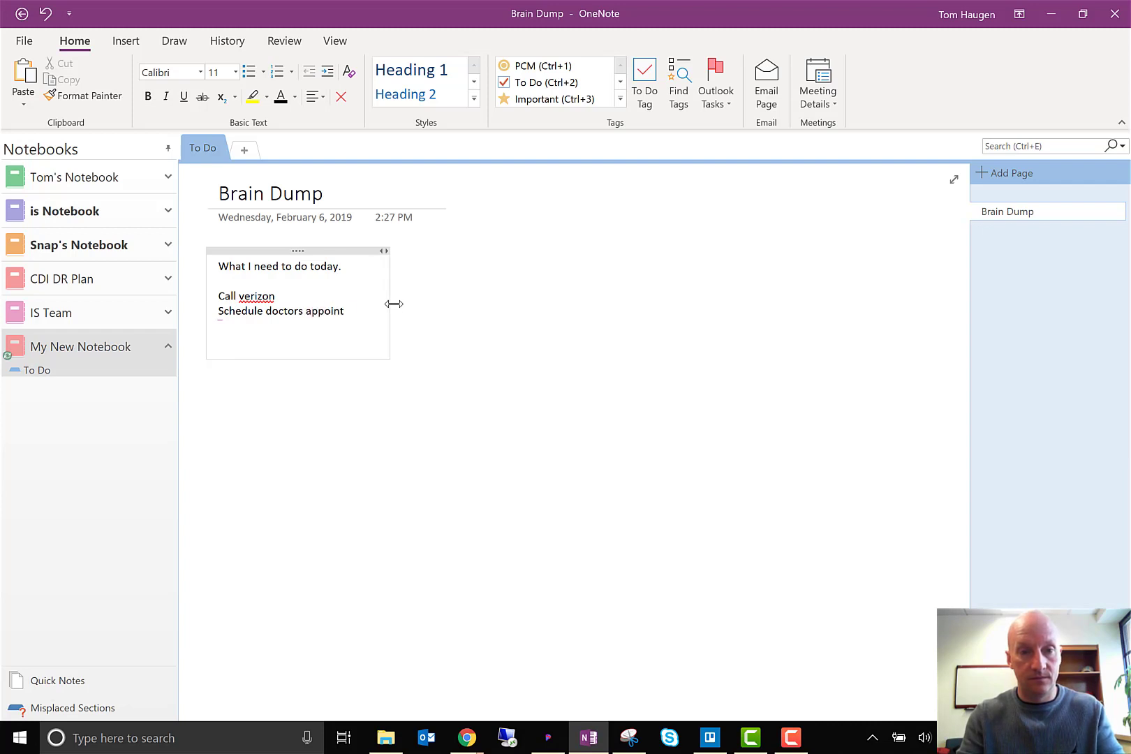
key(Return)
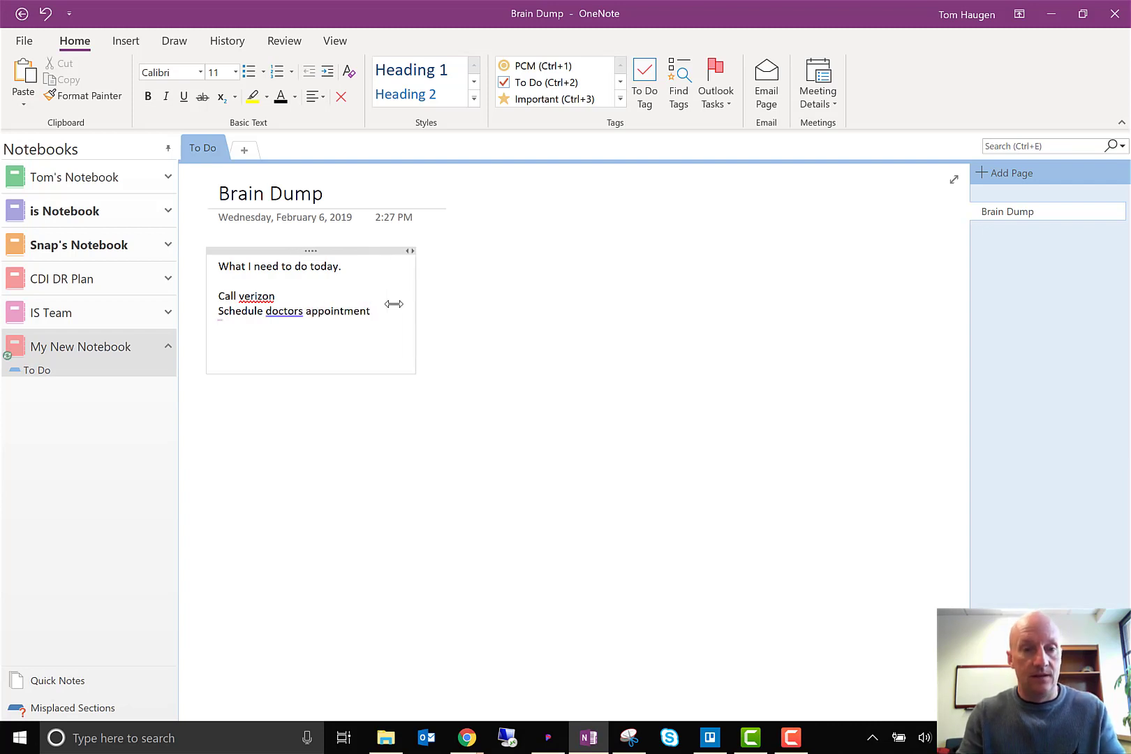
text(Etc.)
key(Return)
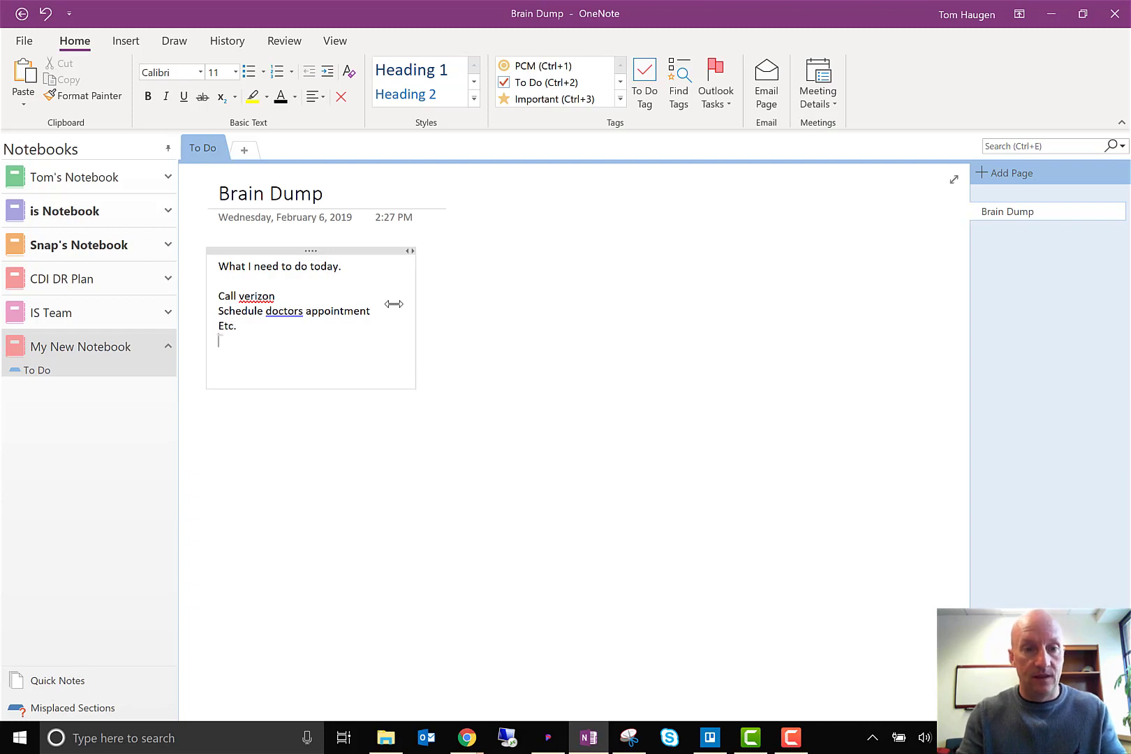
key(Return)
key(Return)
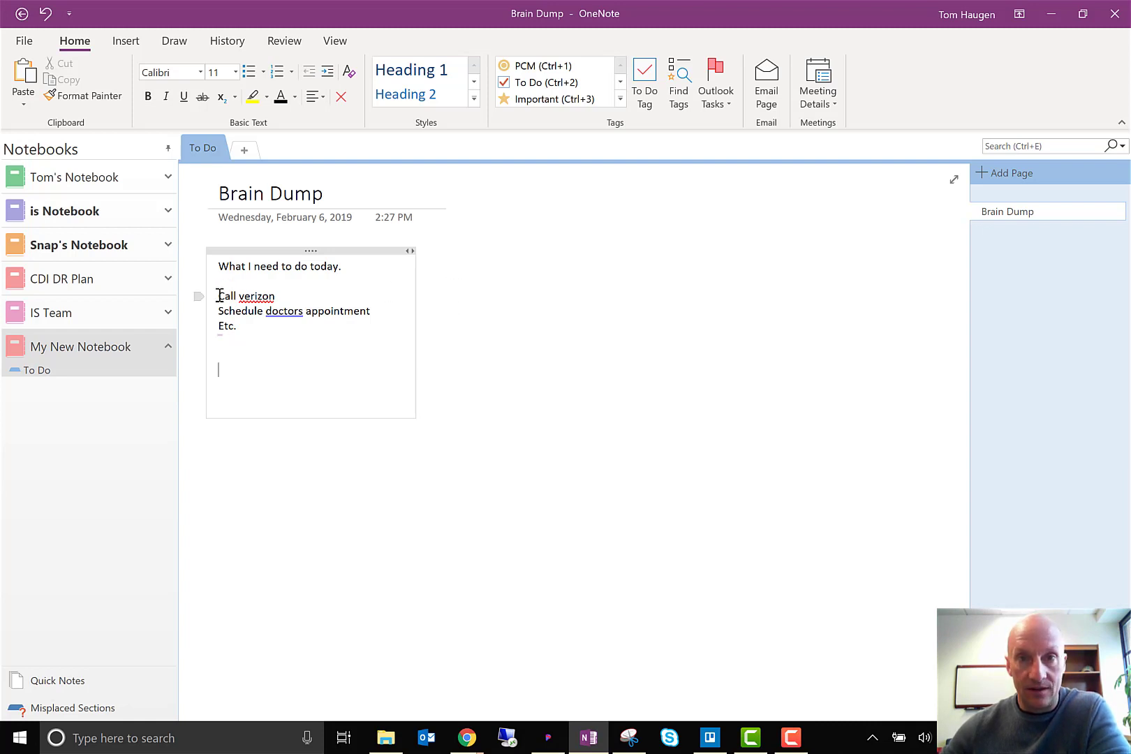
Tag the three lines from "Call verizon" to "Etc." as To Do items
drag(219, 296, 282, 332)
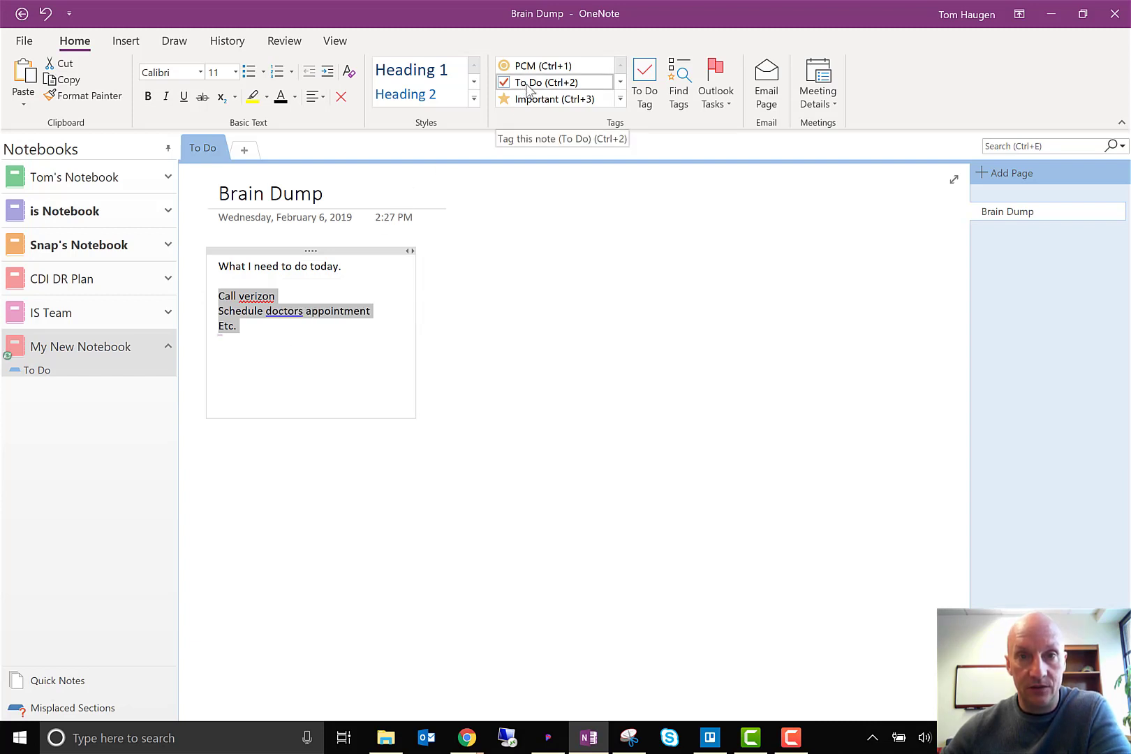
click(641, 83)
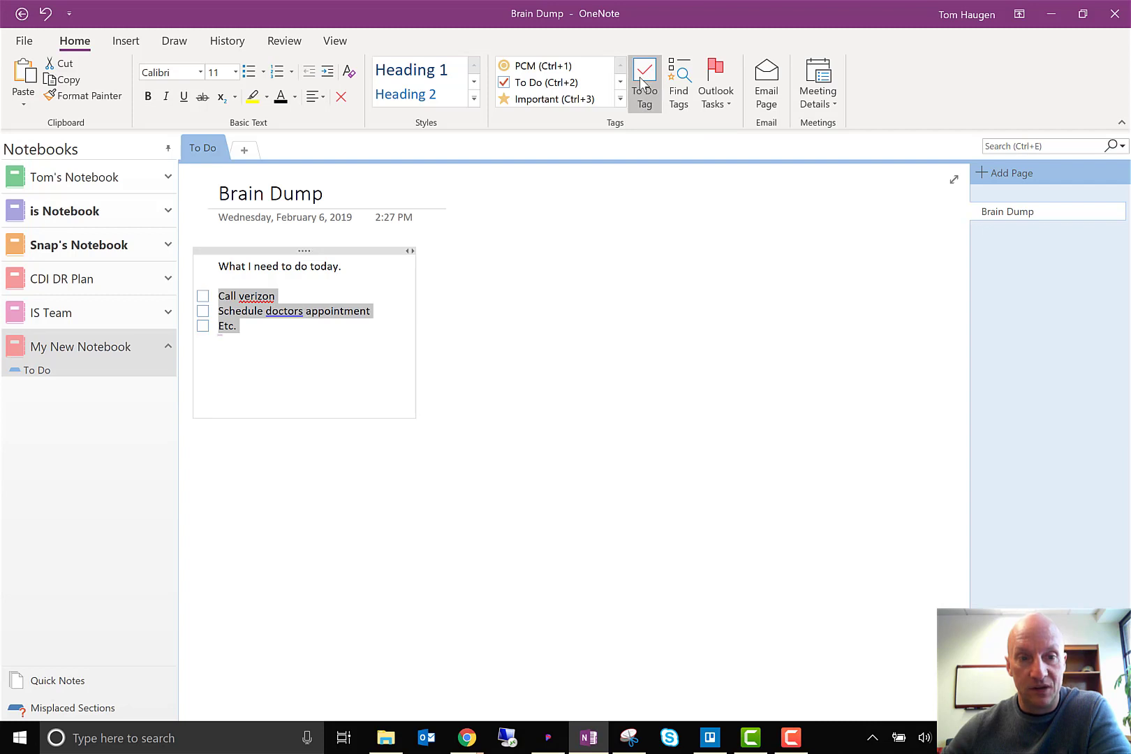
click(248, 337)
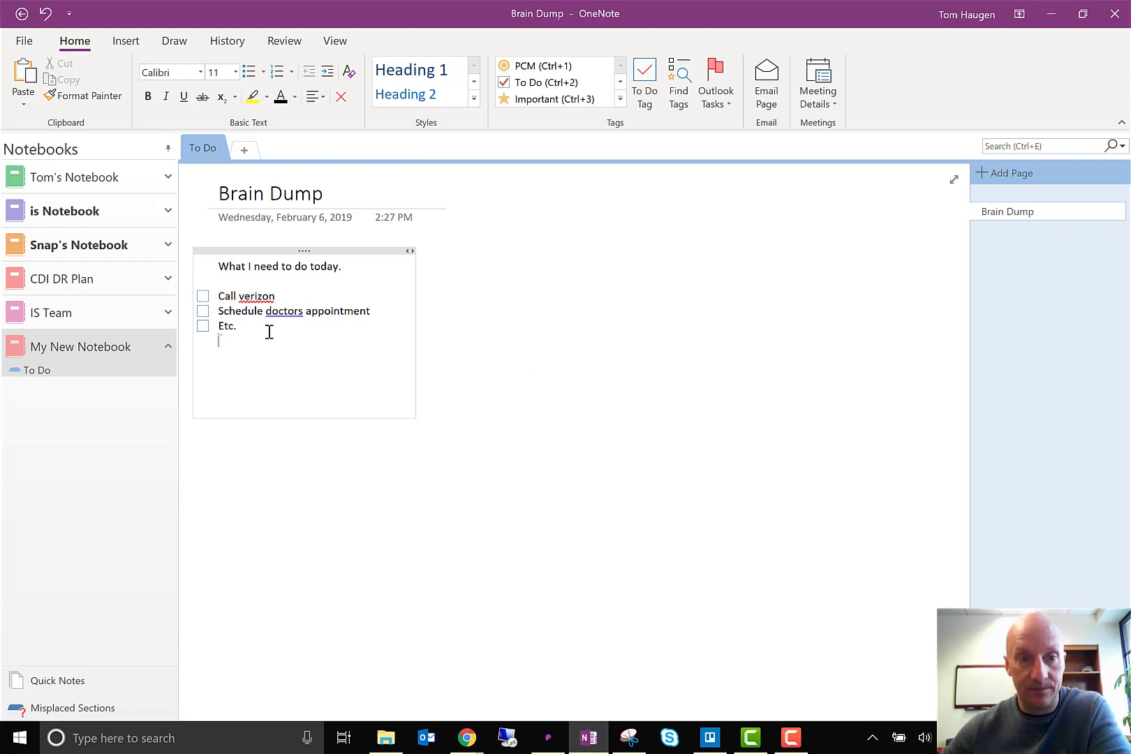
Mark the Call verizon, Schedule doctors appointment and Etc. tasks as completed
click(203, 296)
click(202, 311)
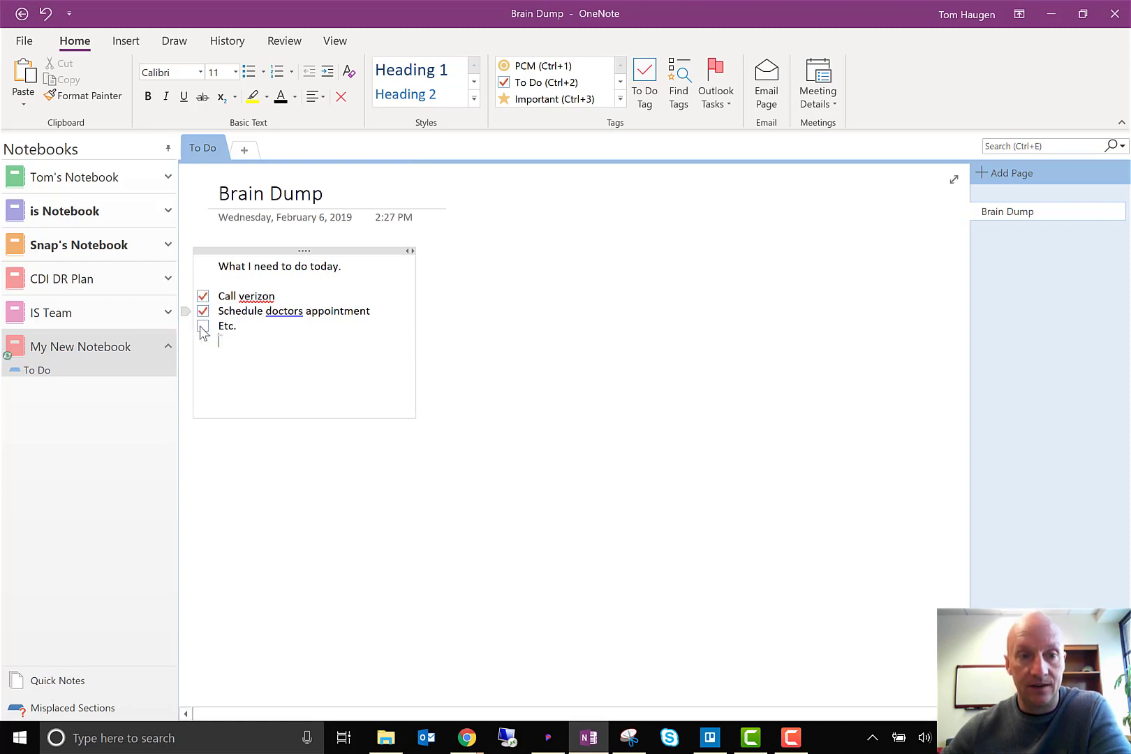
click(203, 326)
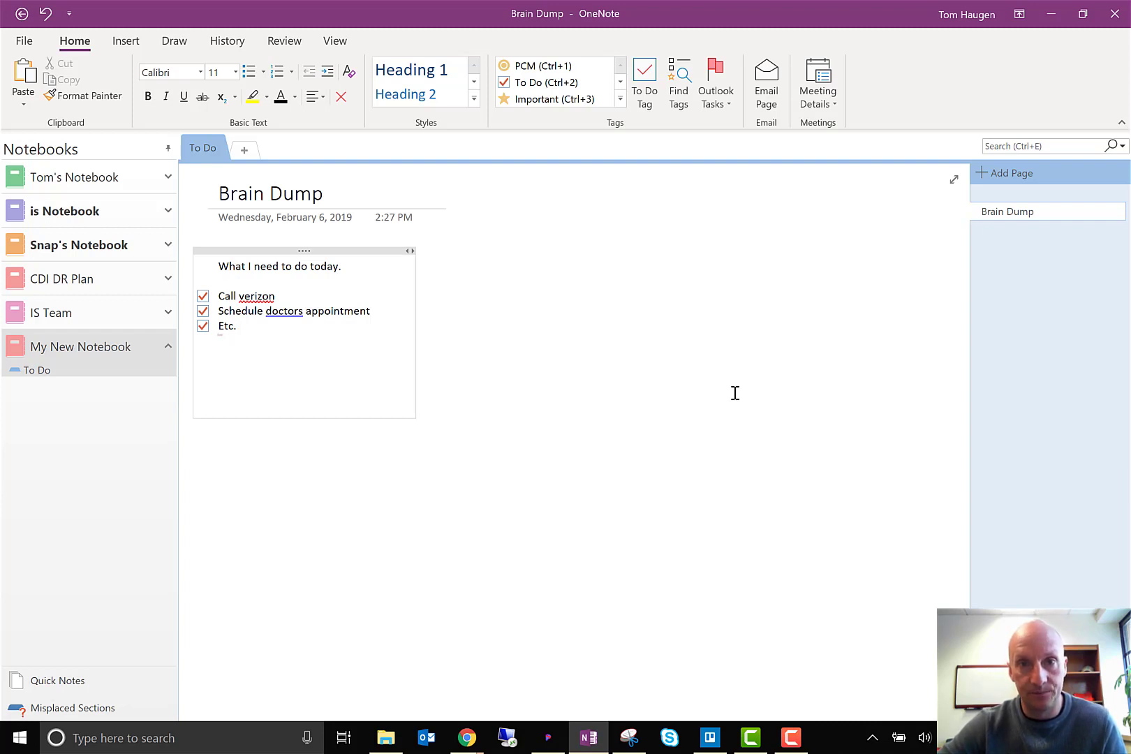
key(F10)
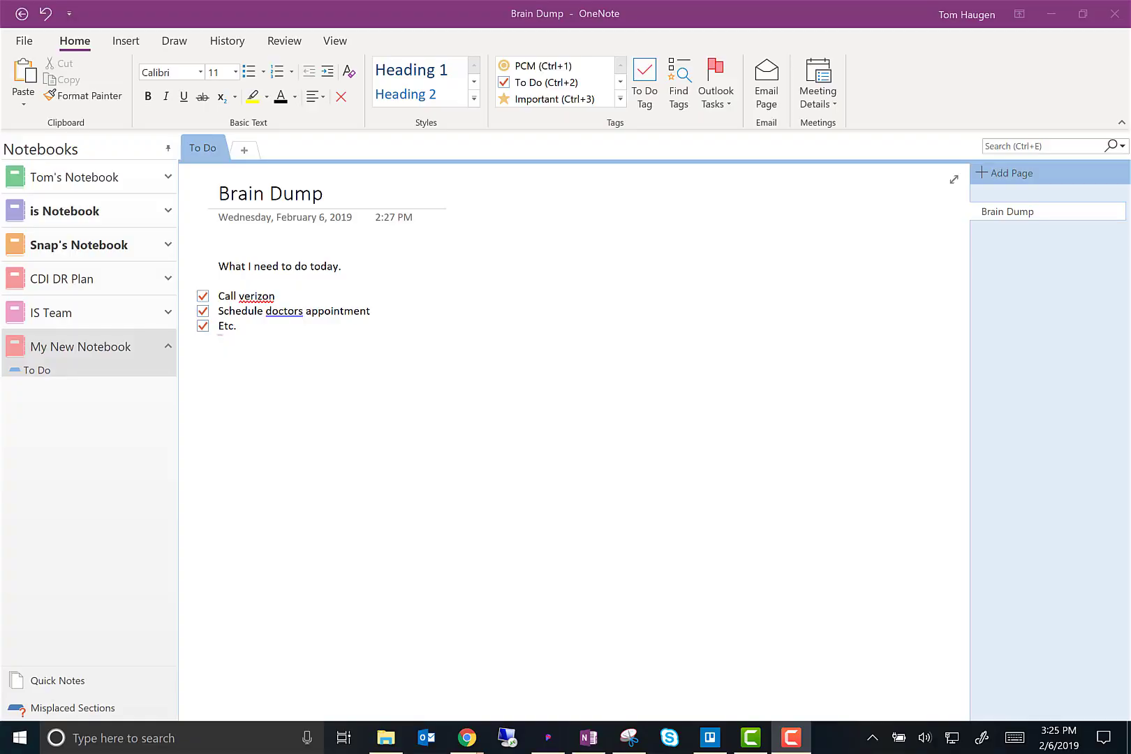